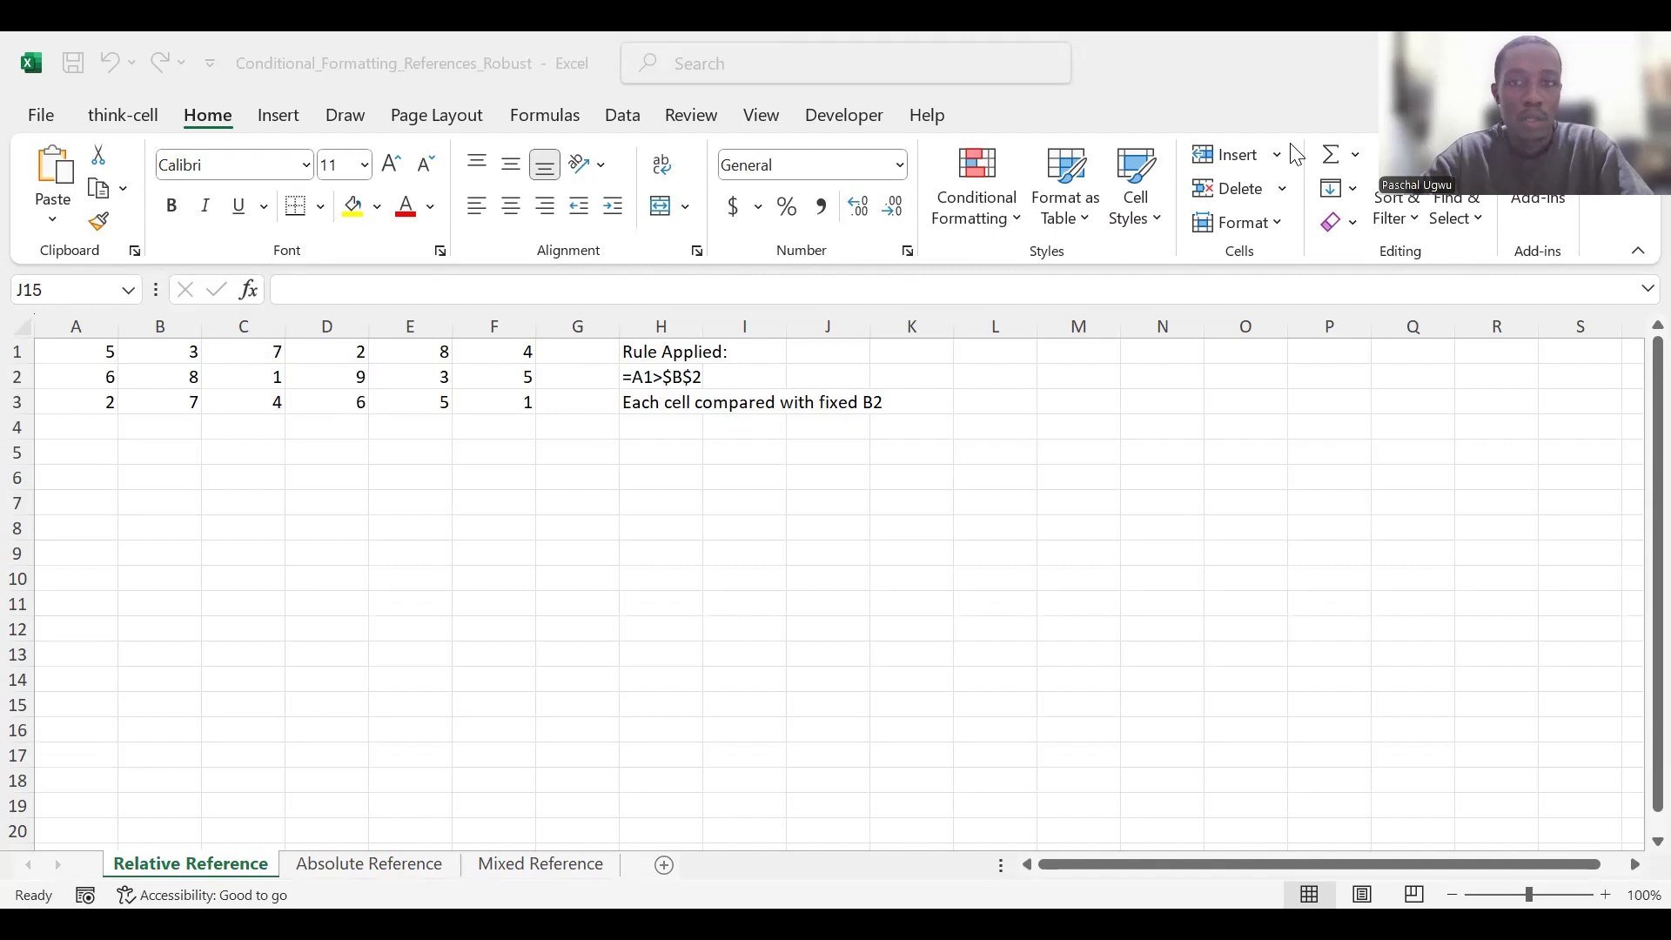
left_click(229, 131)
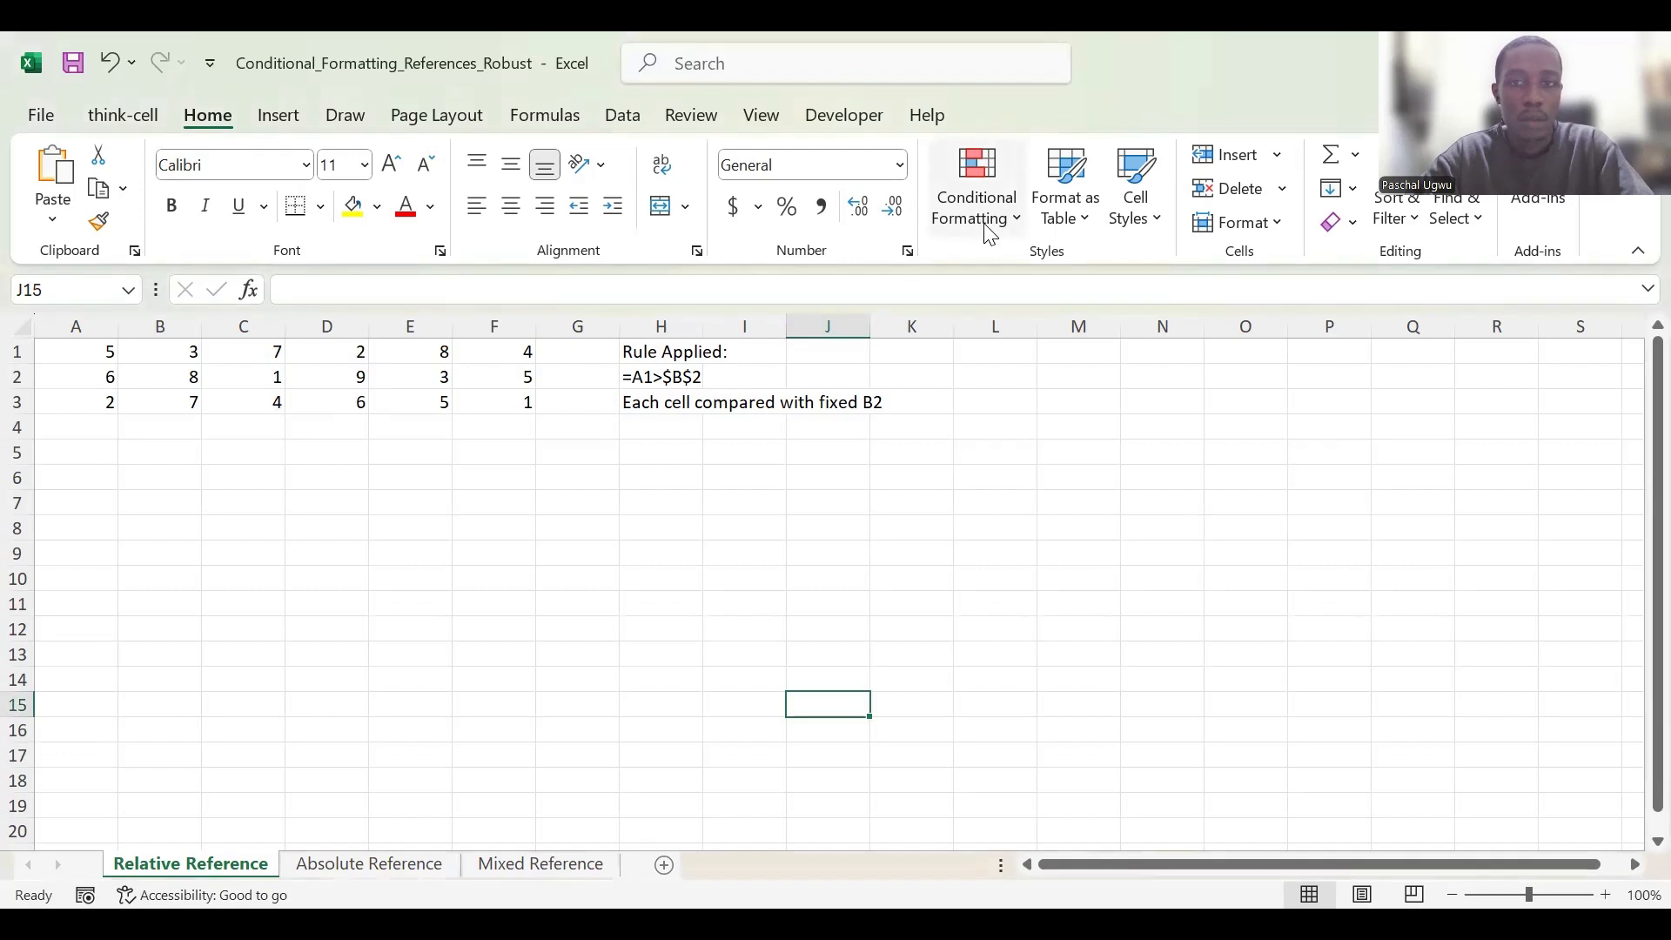
left_click(984, 223)
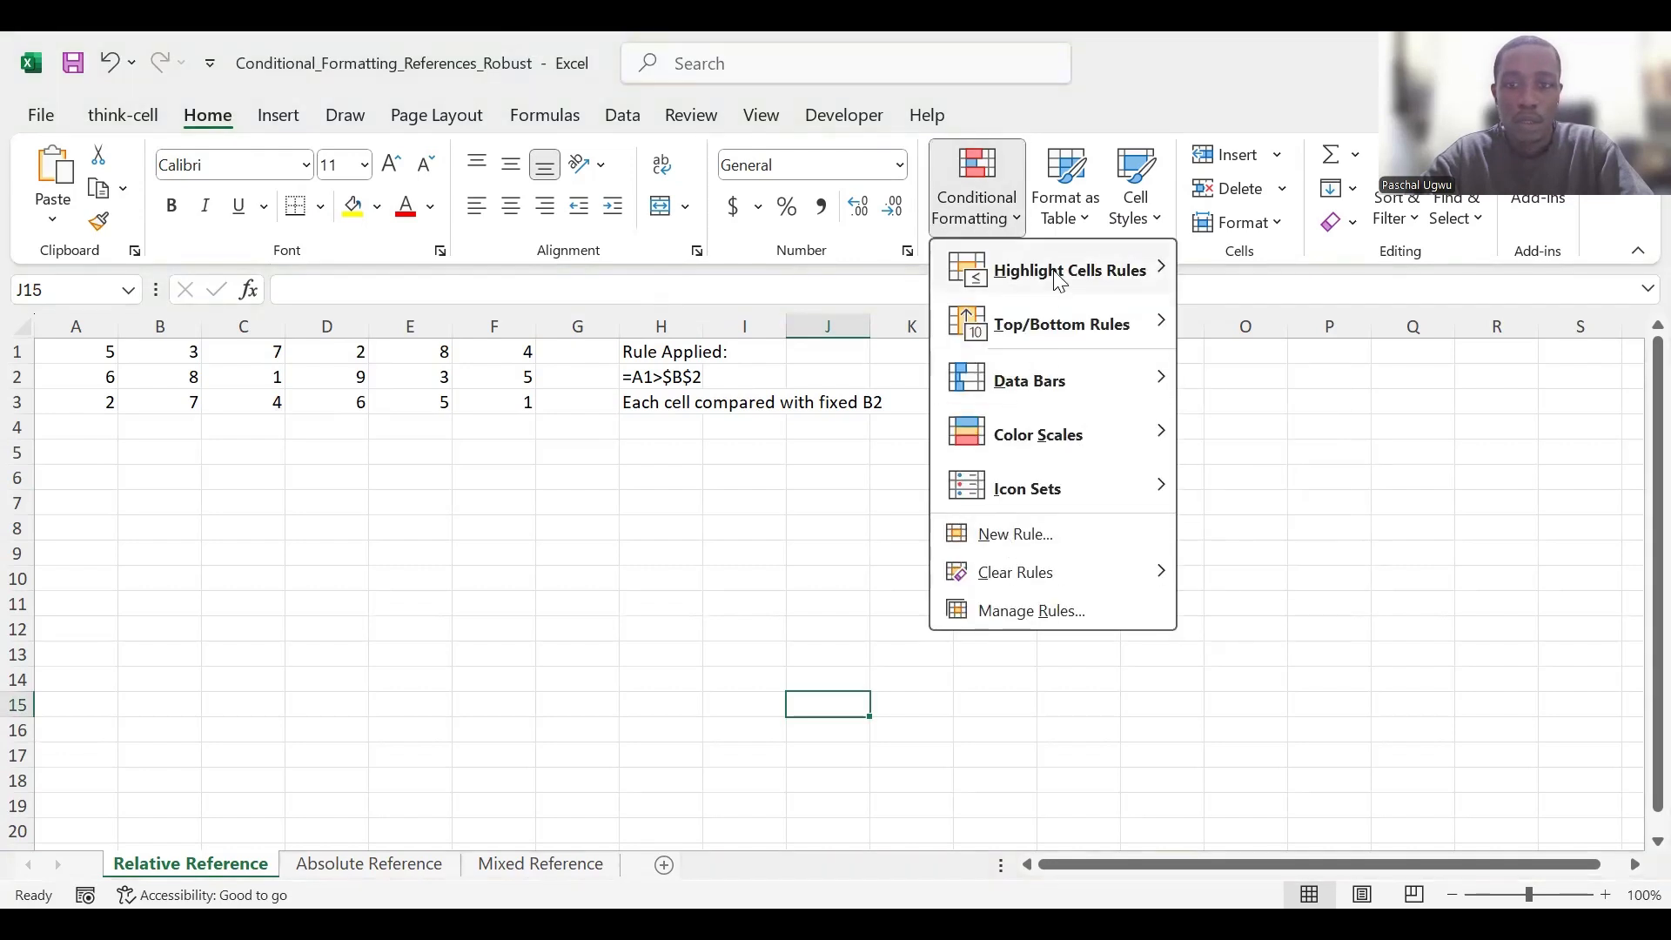
left_click(1017, 534)
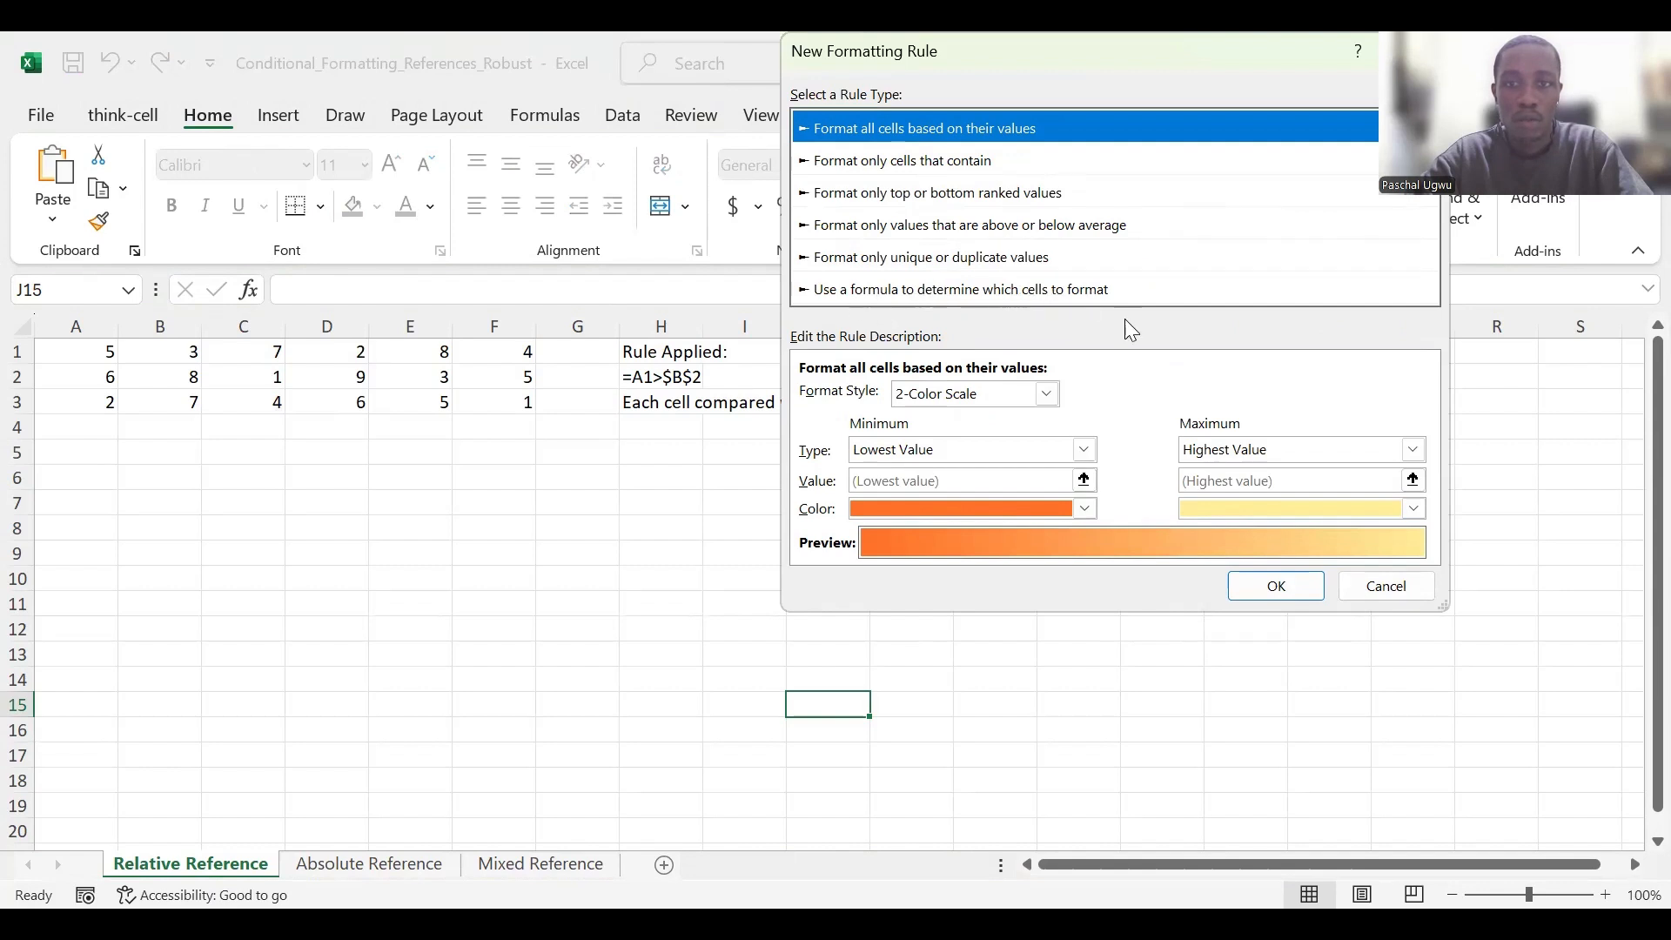
left_click(1366, 588)
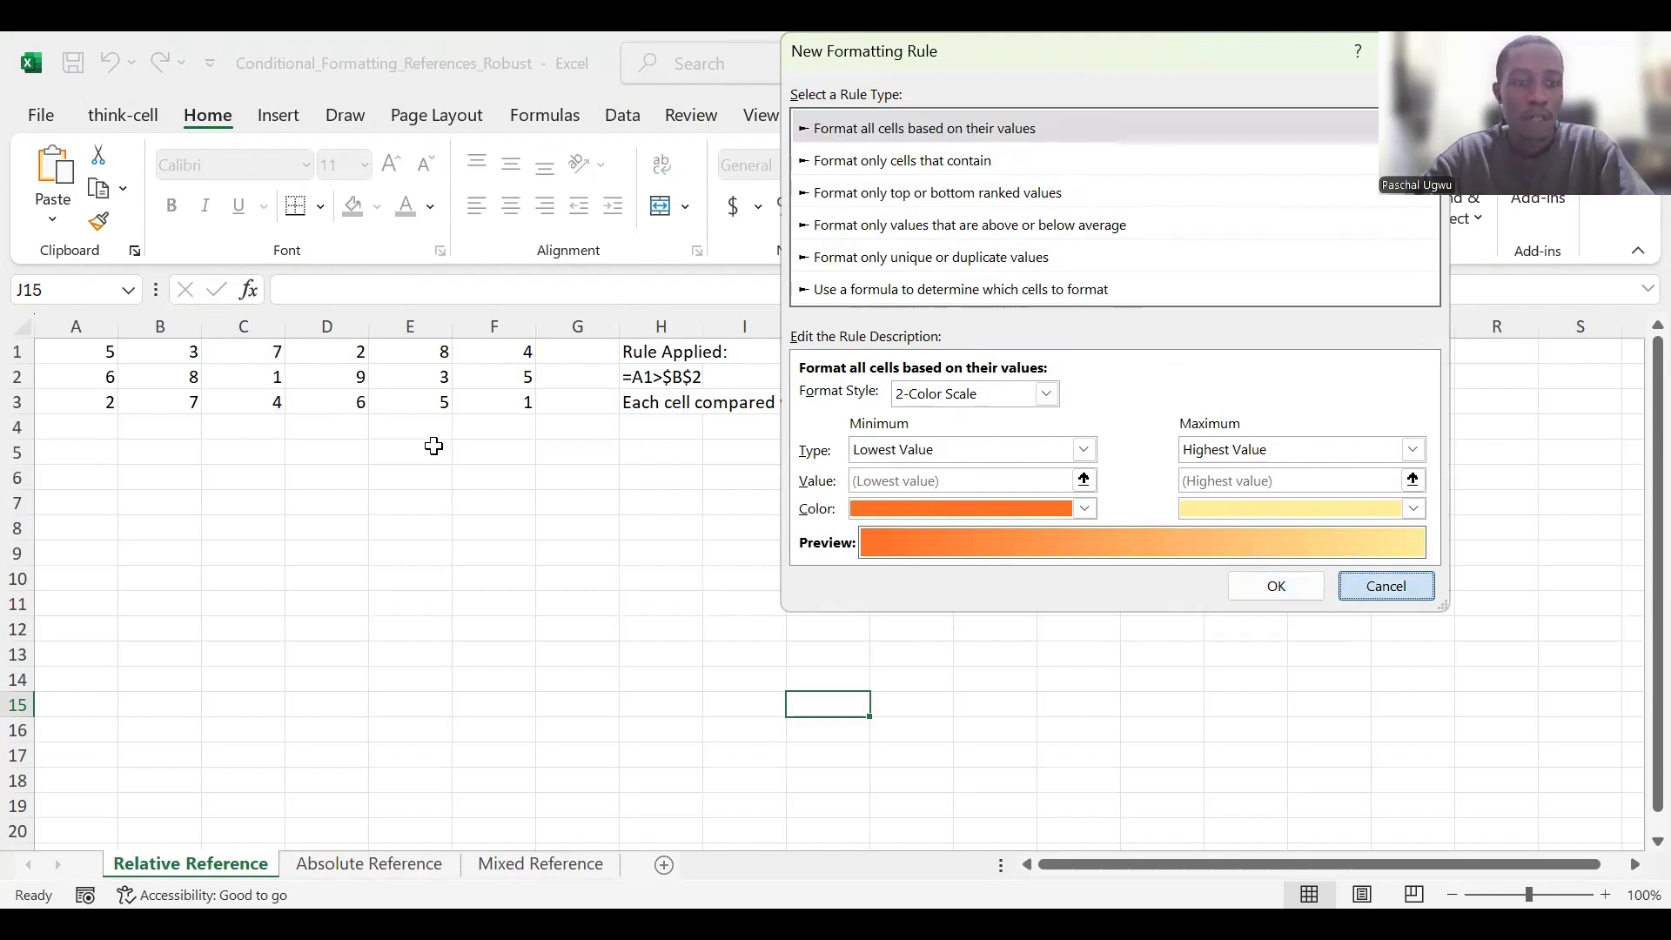
key("Escape")
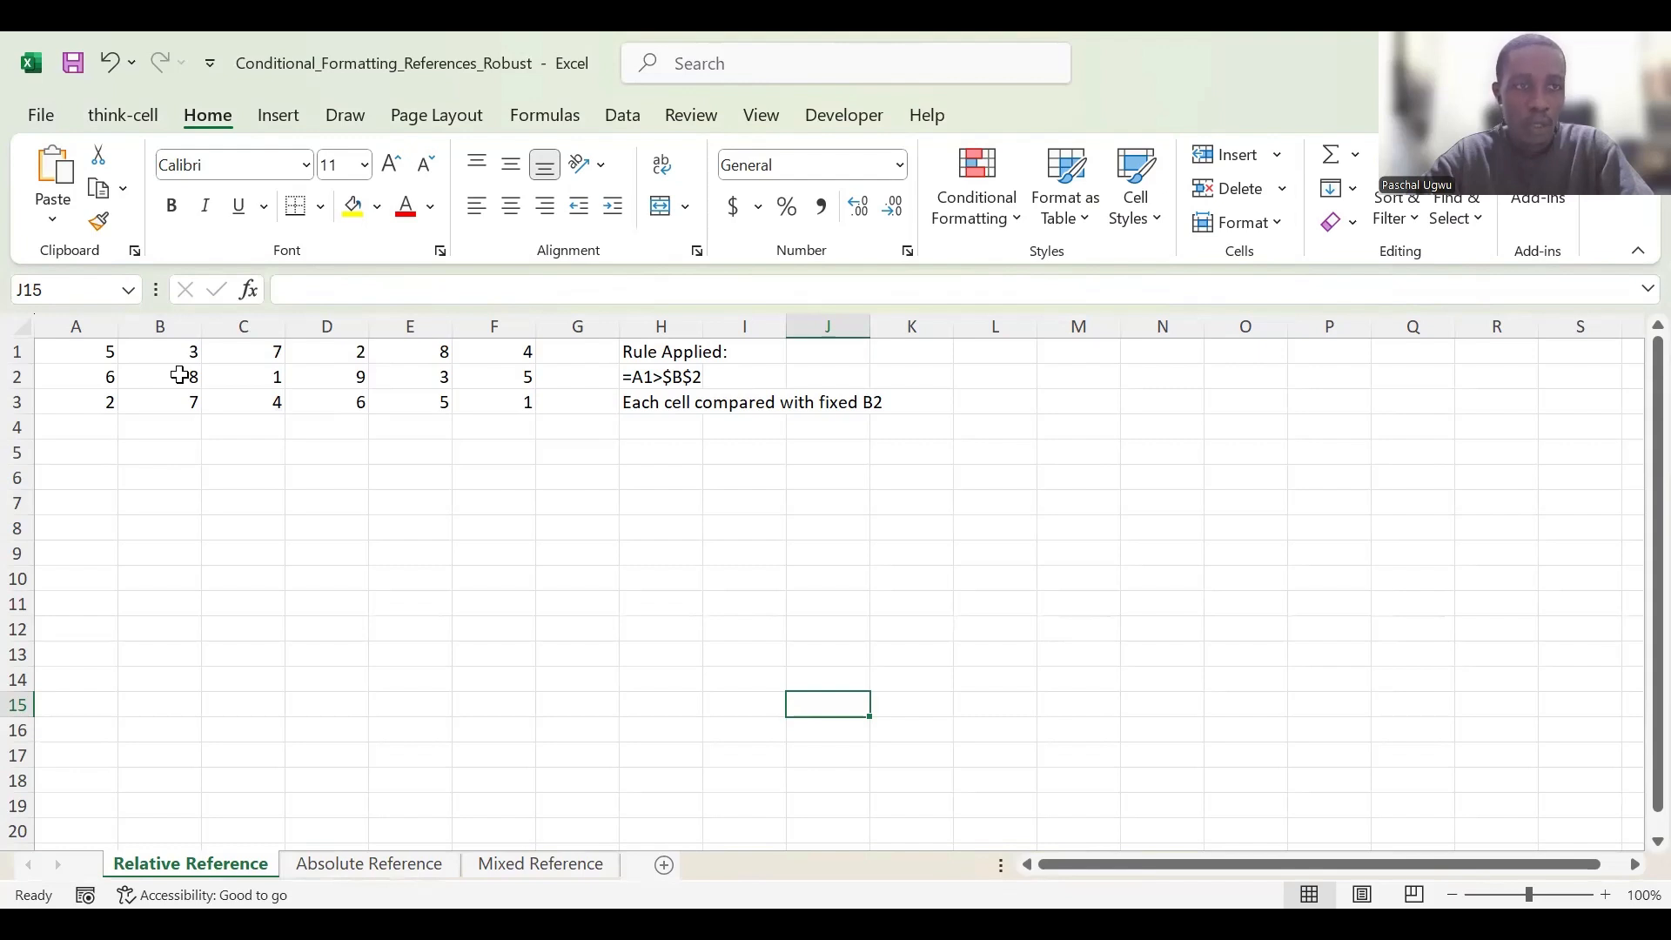
Step: Create a formula-based conditional formatting rule for A1:F3 on the Relative Reference sheet with the formula =A1>$B$2
left_click_drag(77, 349, 494, 406)
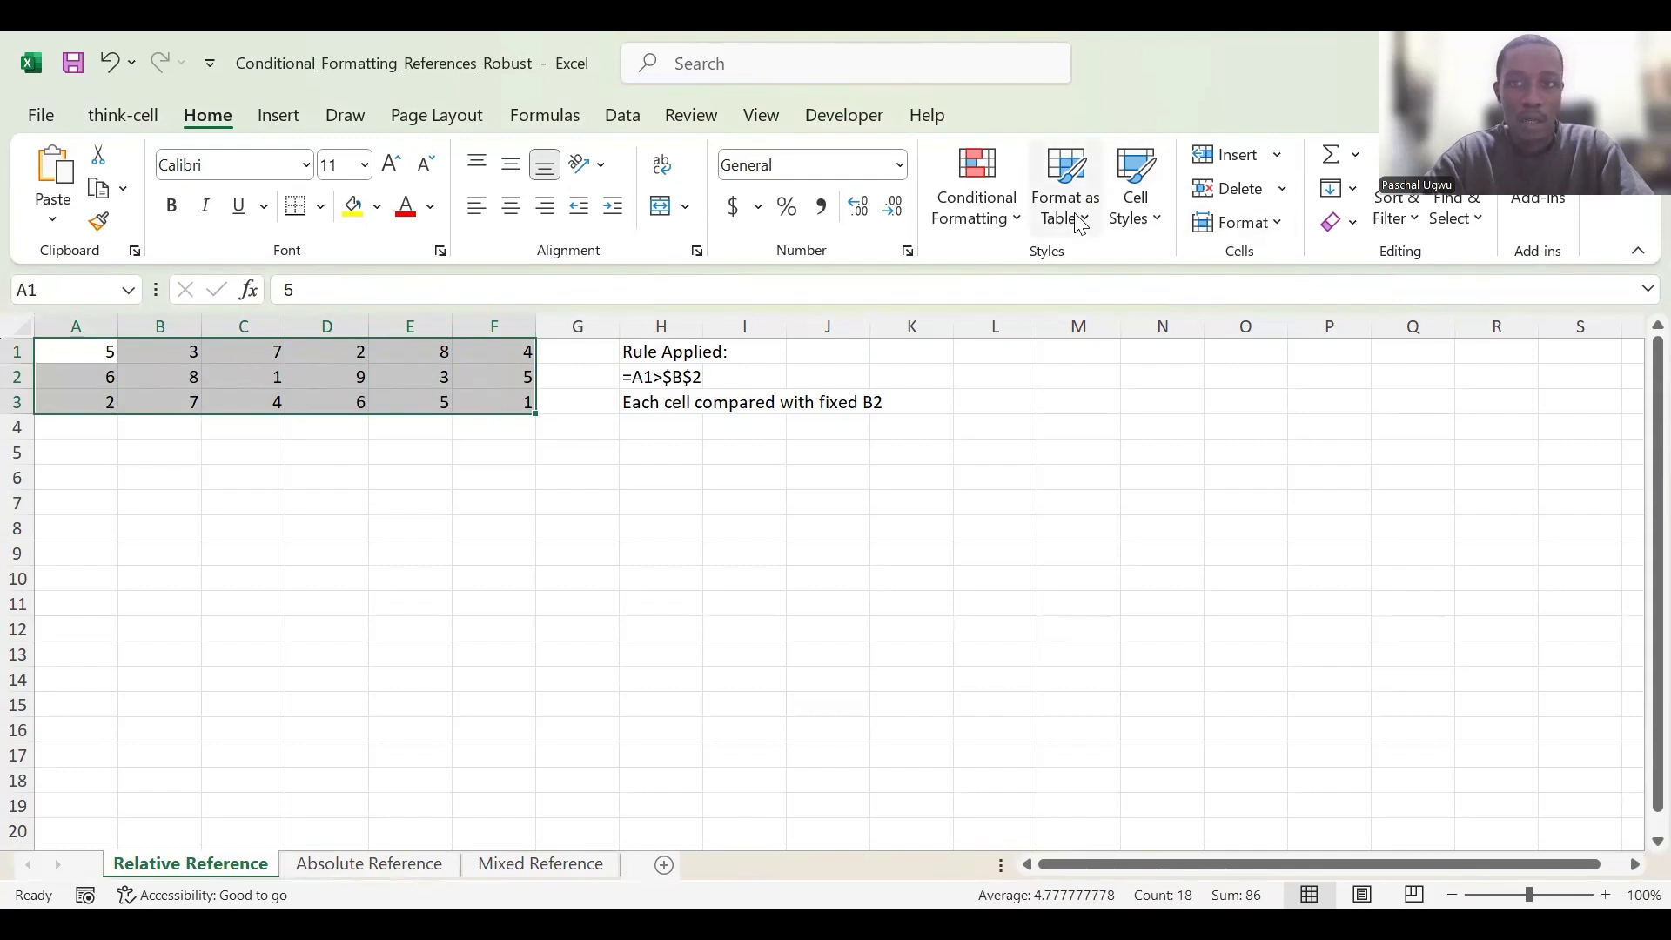
left_click(1013, 223)
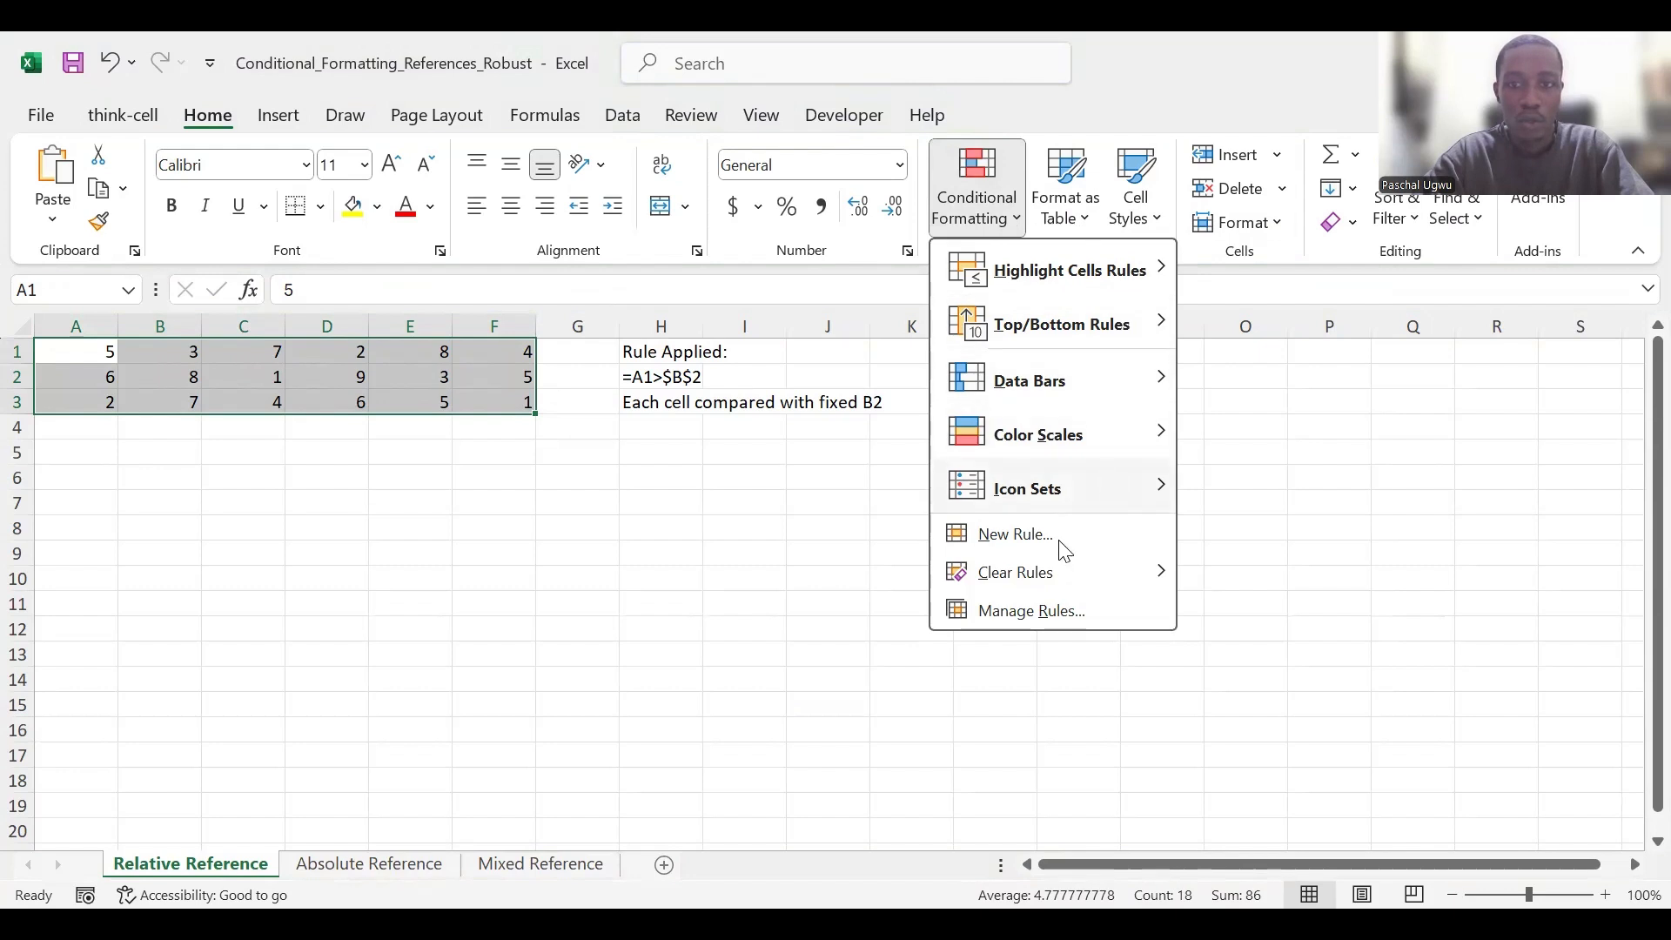
left_click(1017, 534)
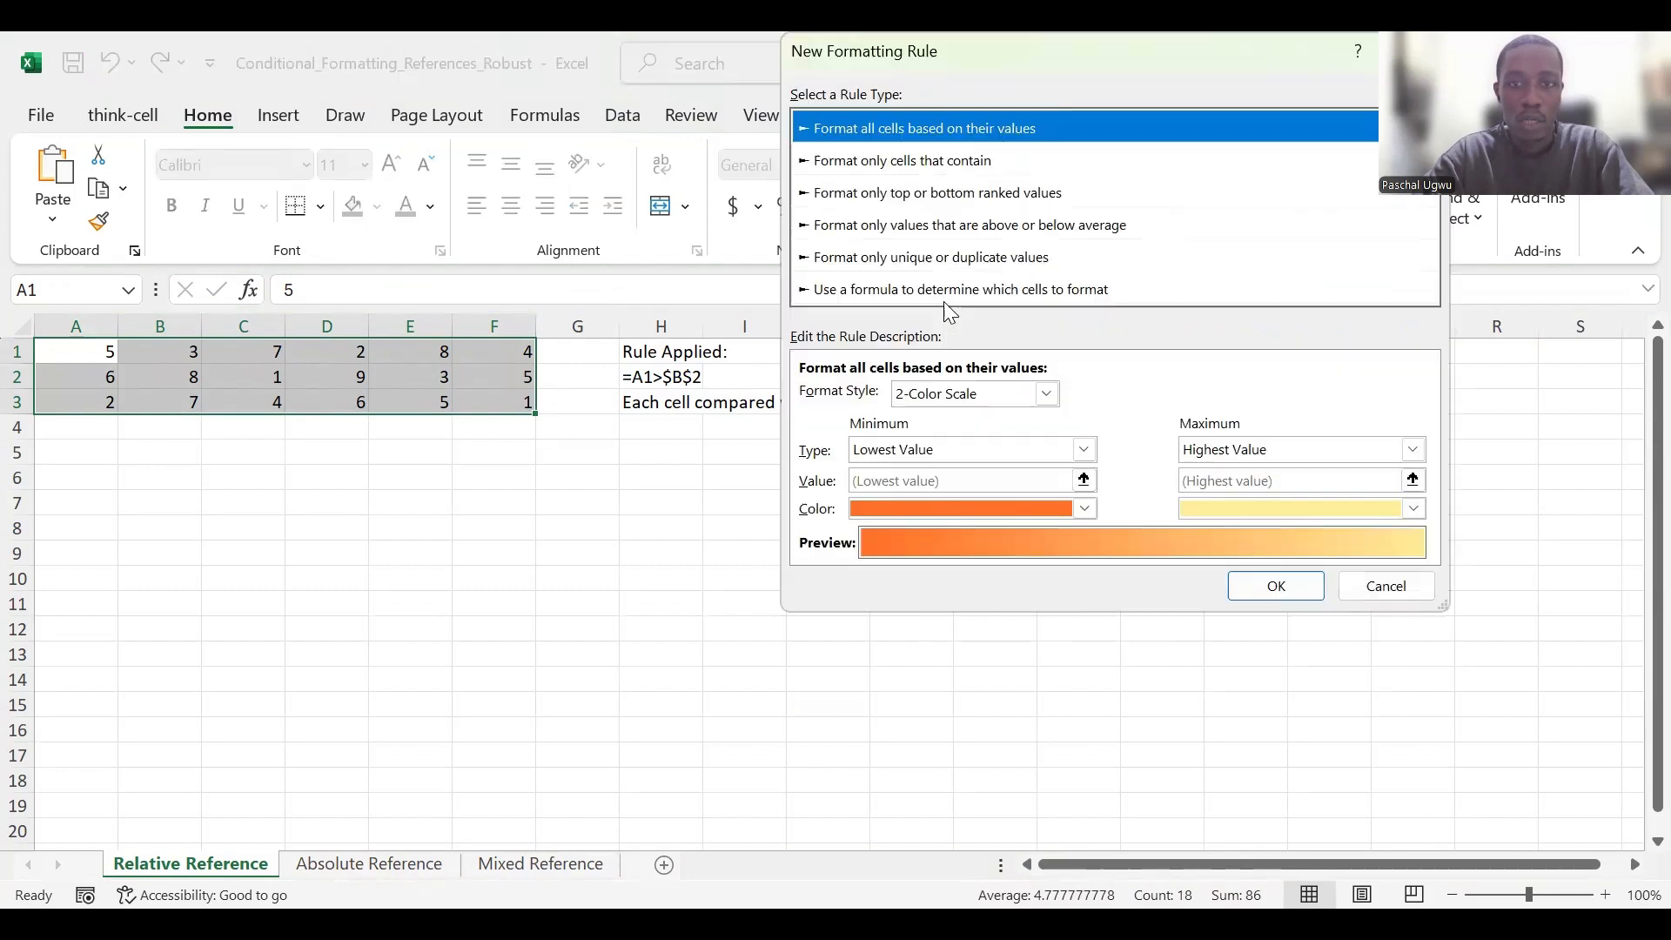
left_click(898, 293)
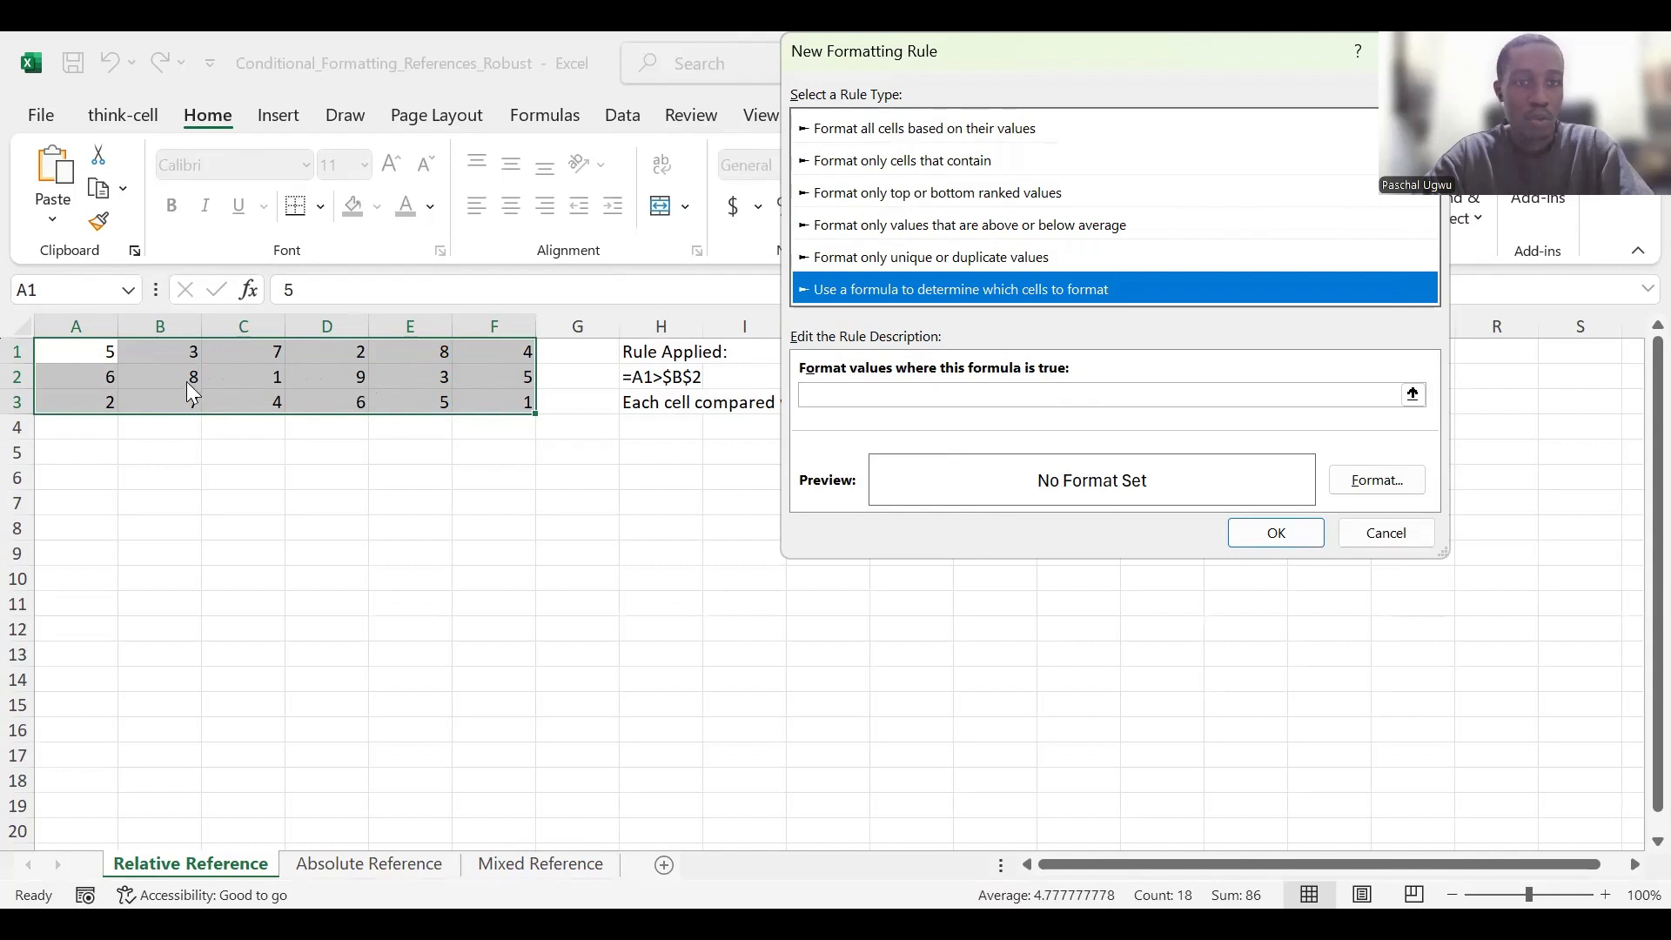
left_click(885, 393)
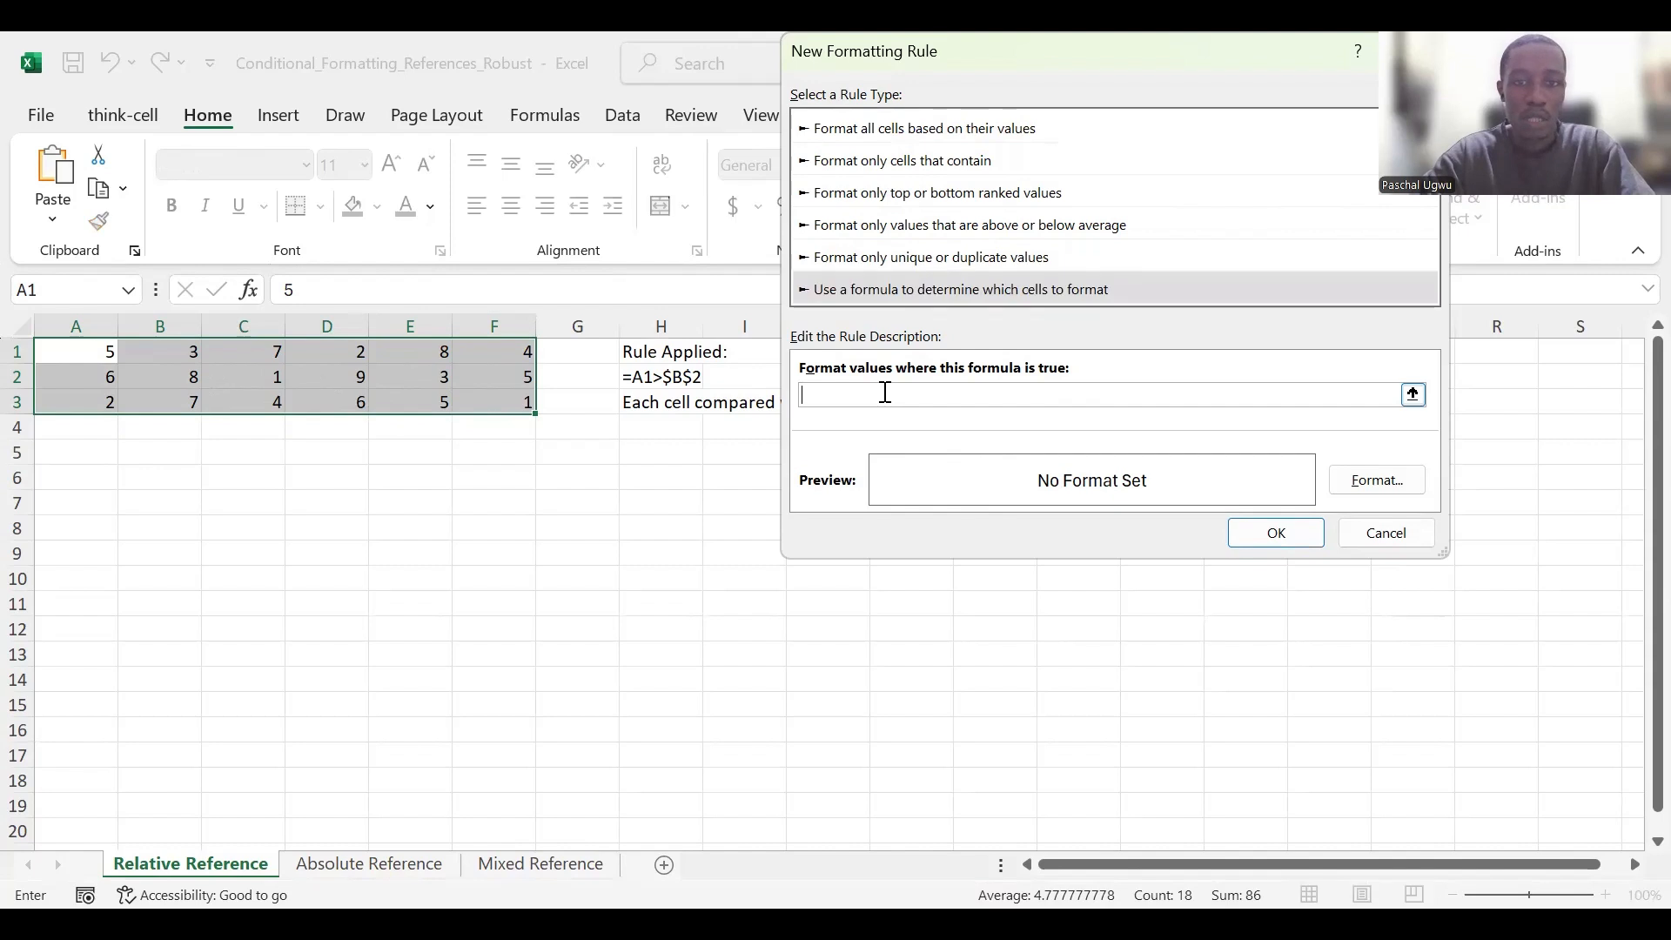
type("=")
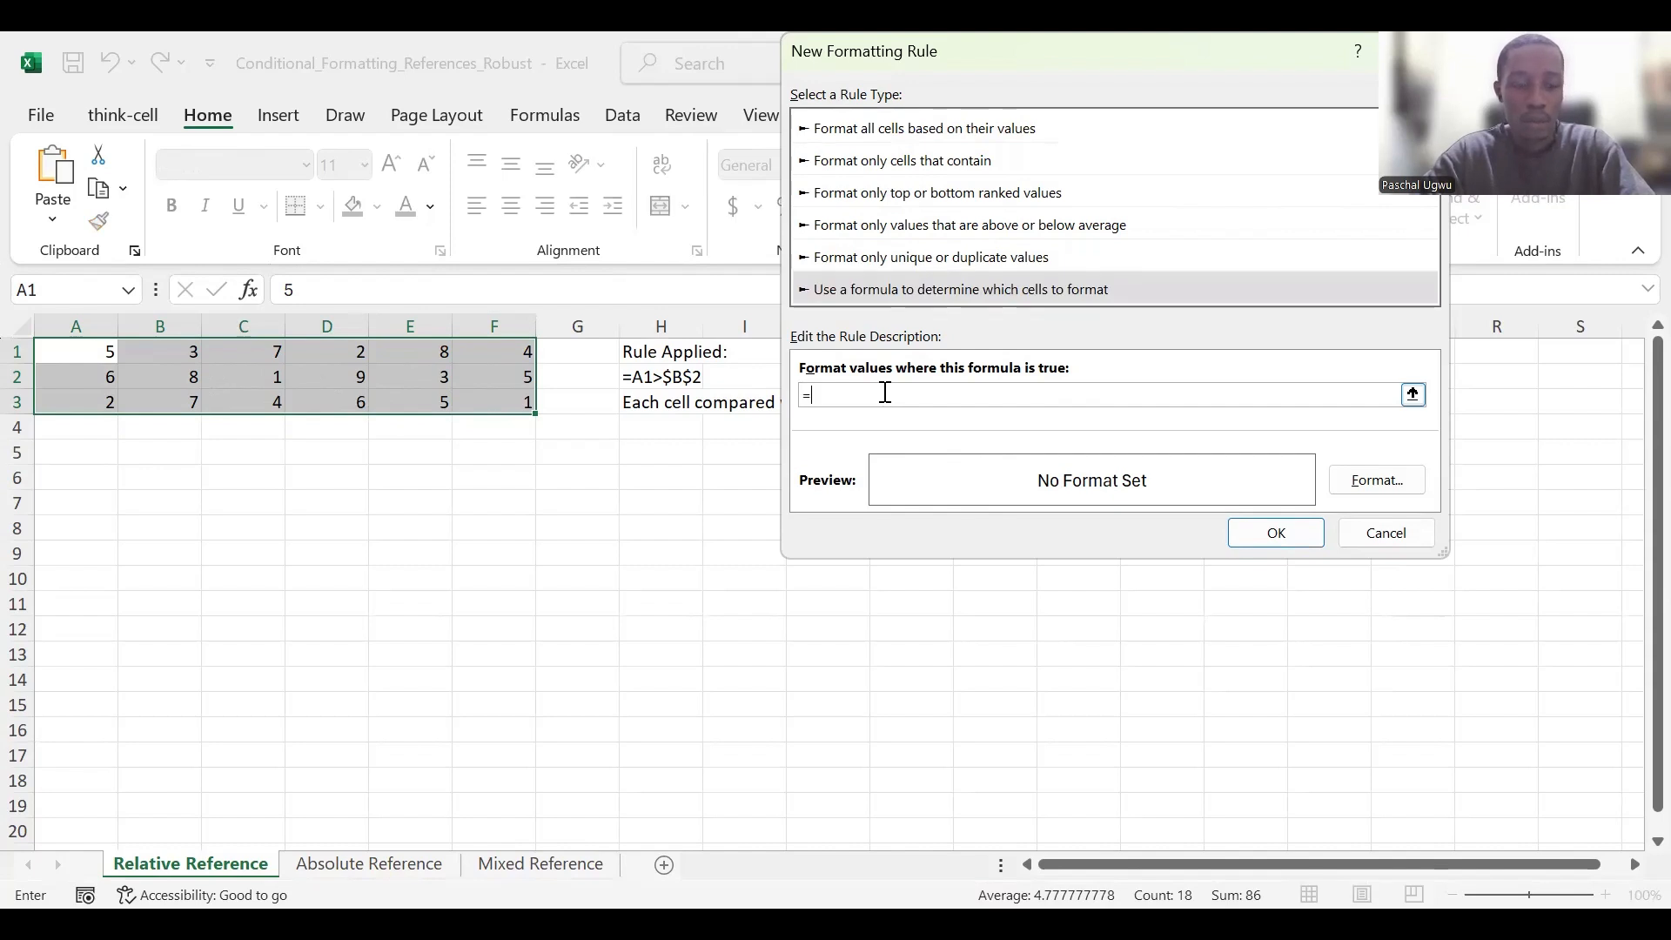
type("A1>")
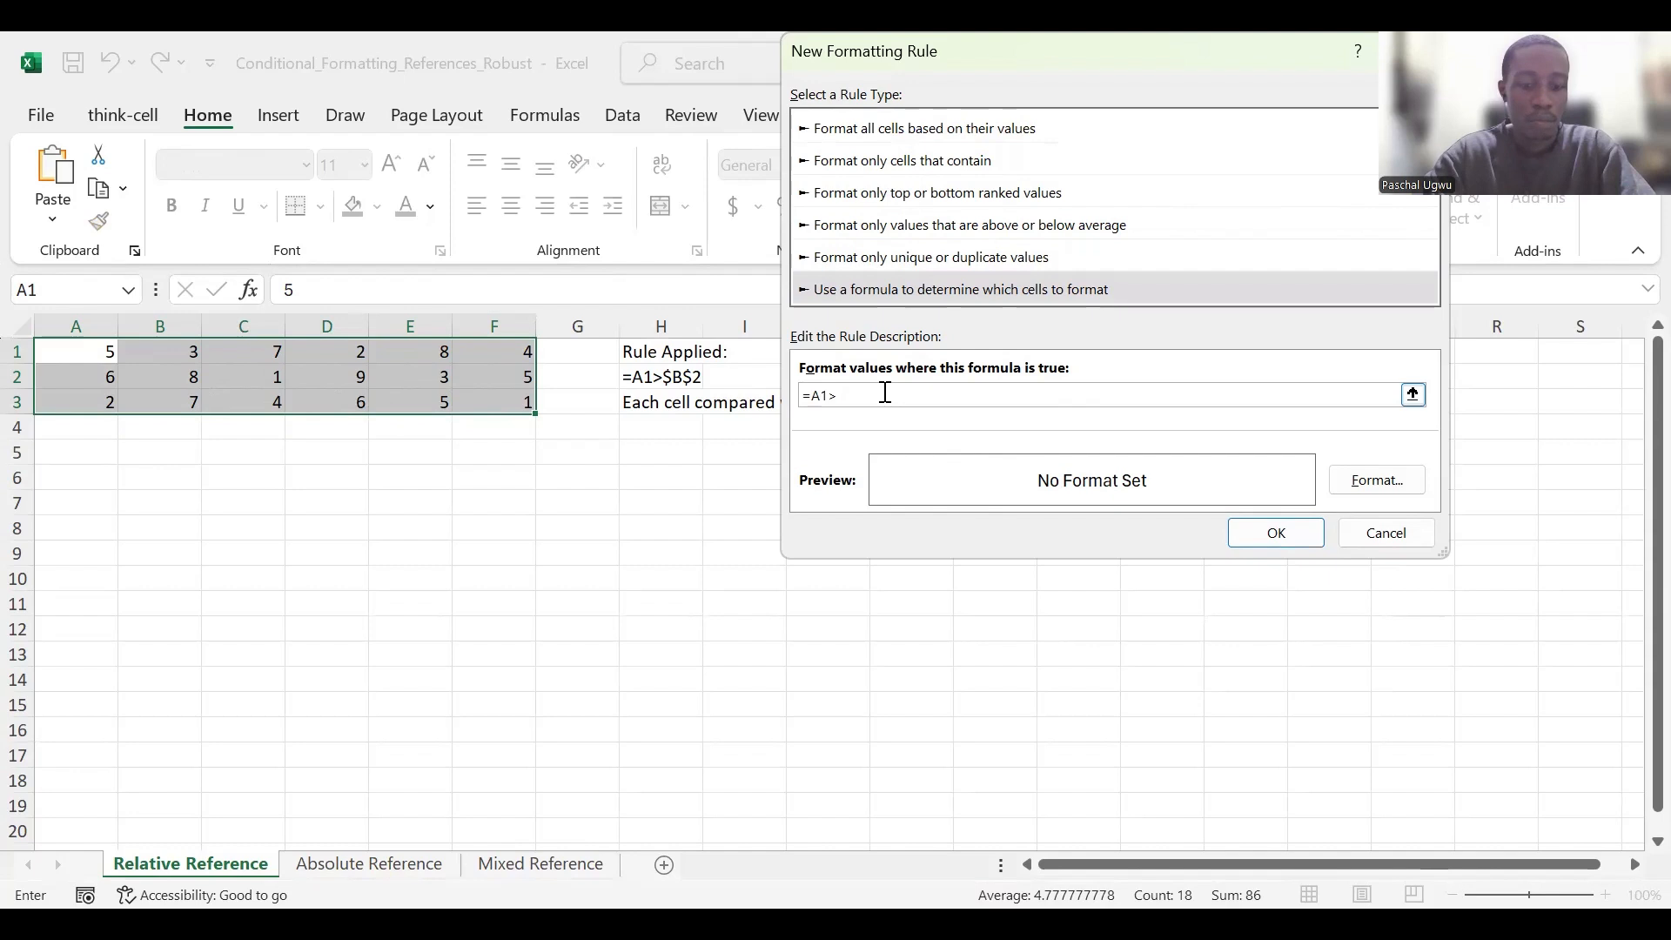
type("B2")
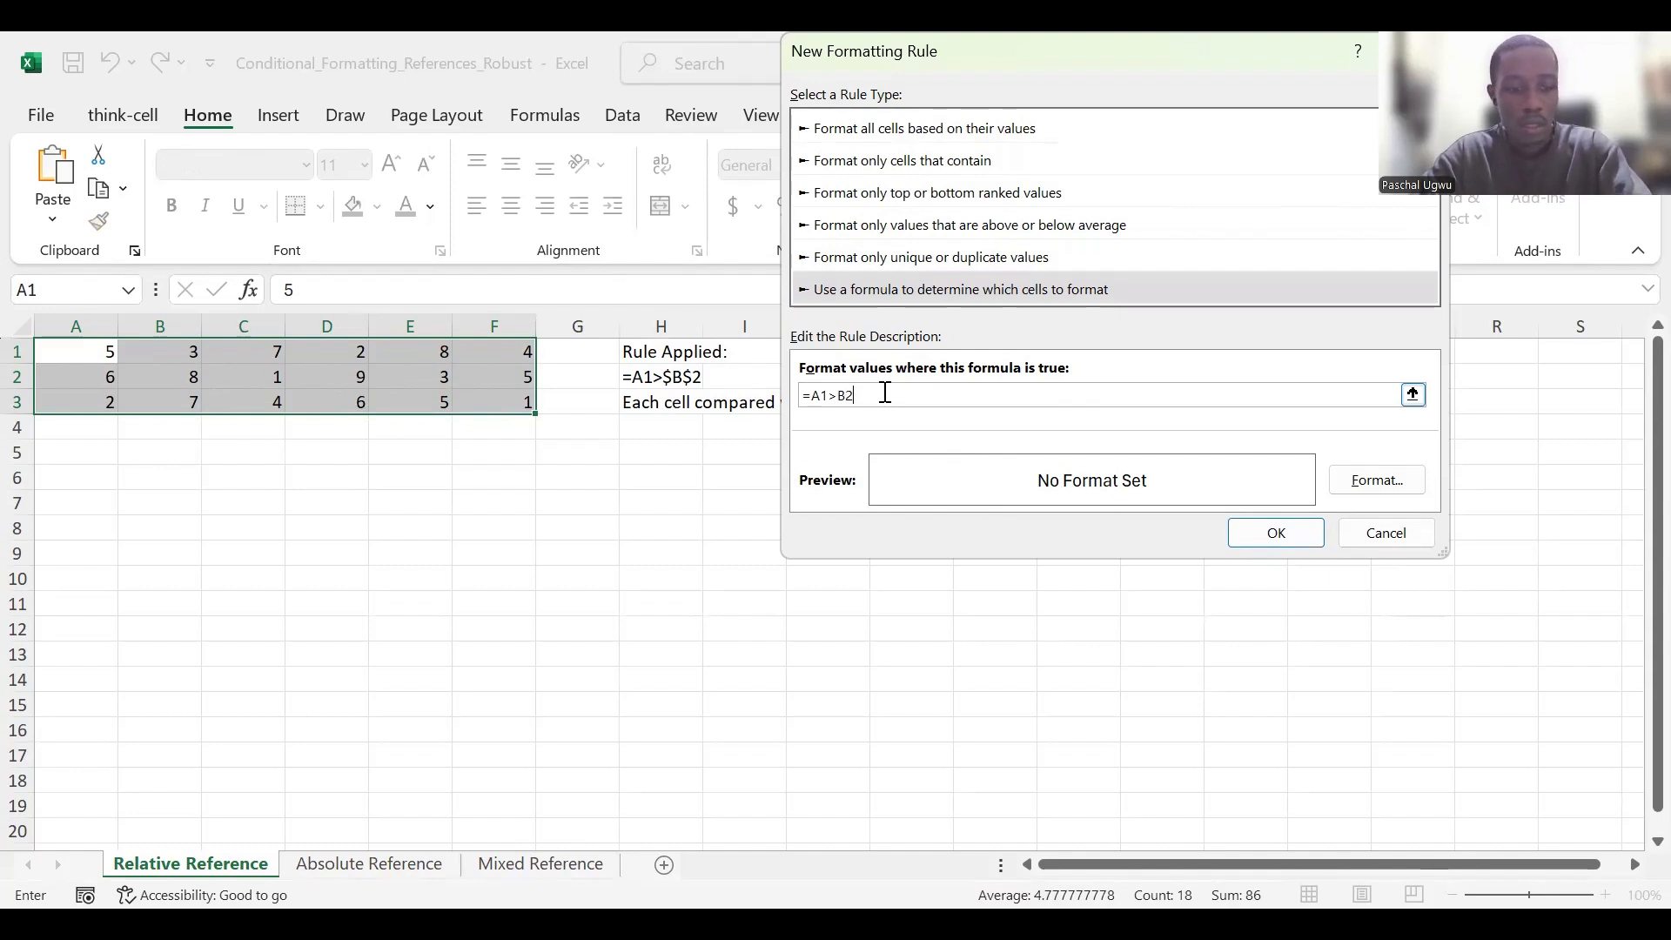
key("F4")
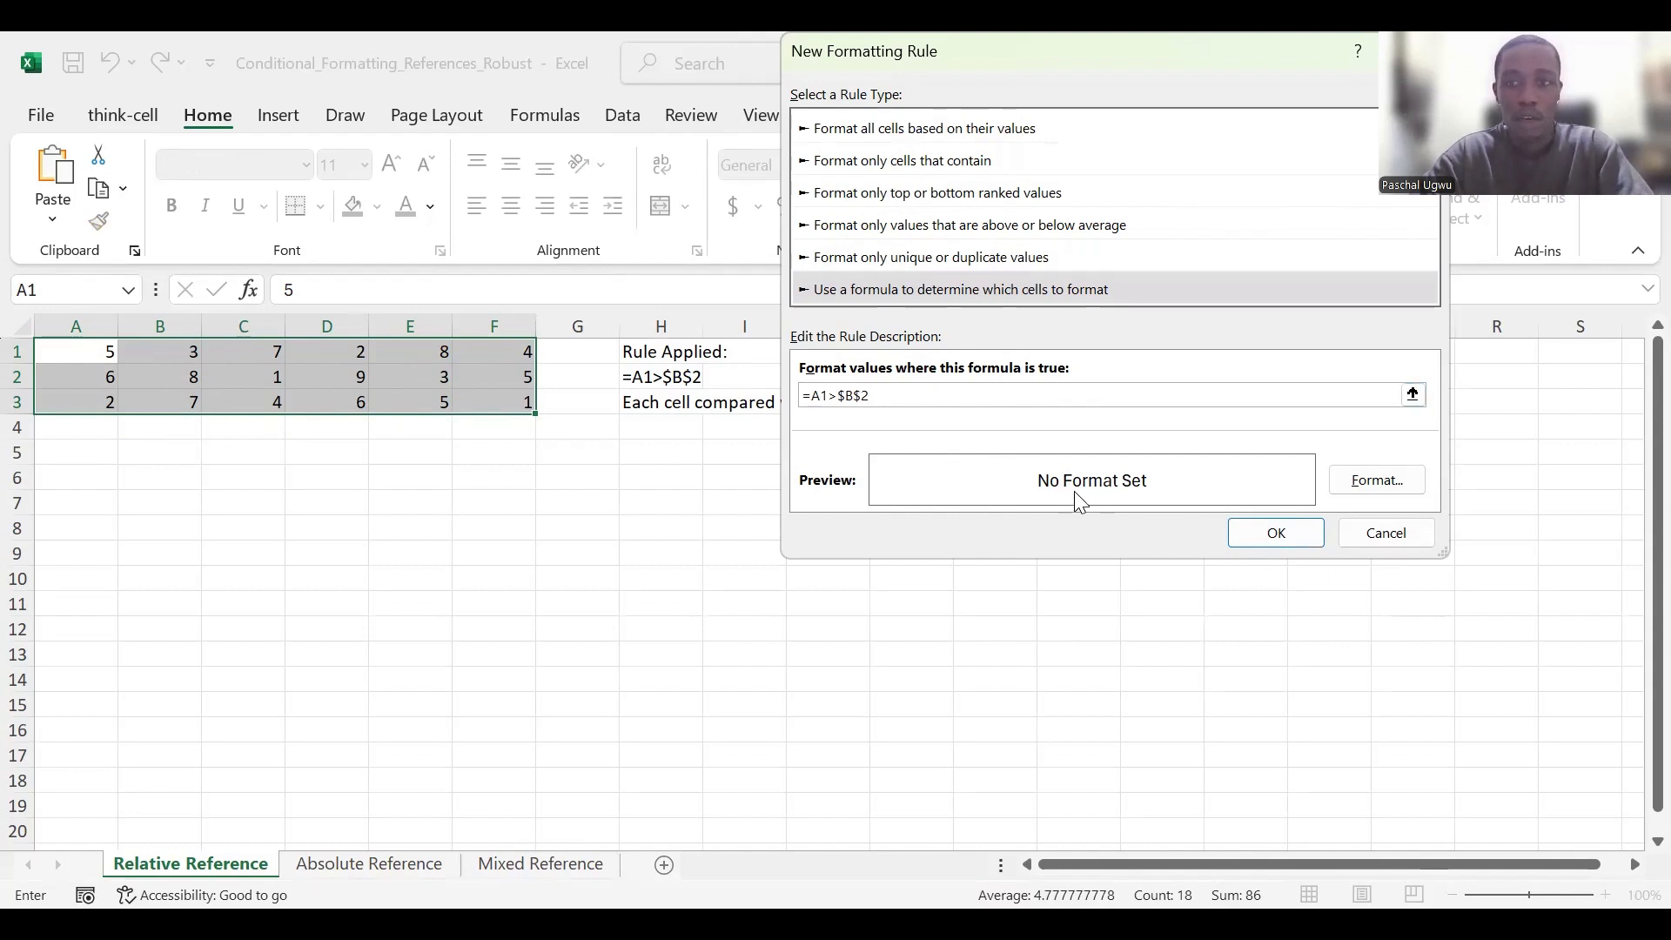
Step: Give the =A1>$B$2 rule a light blue fill and apply it to the range
left_click(1372, 492)
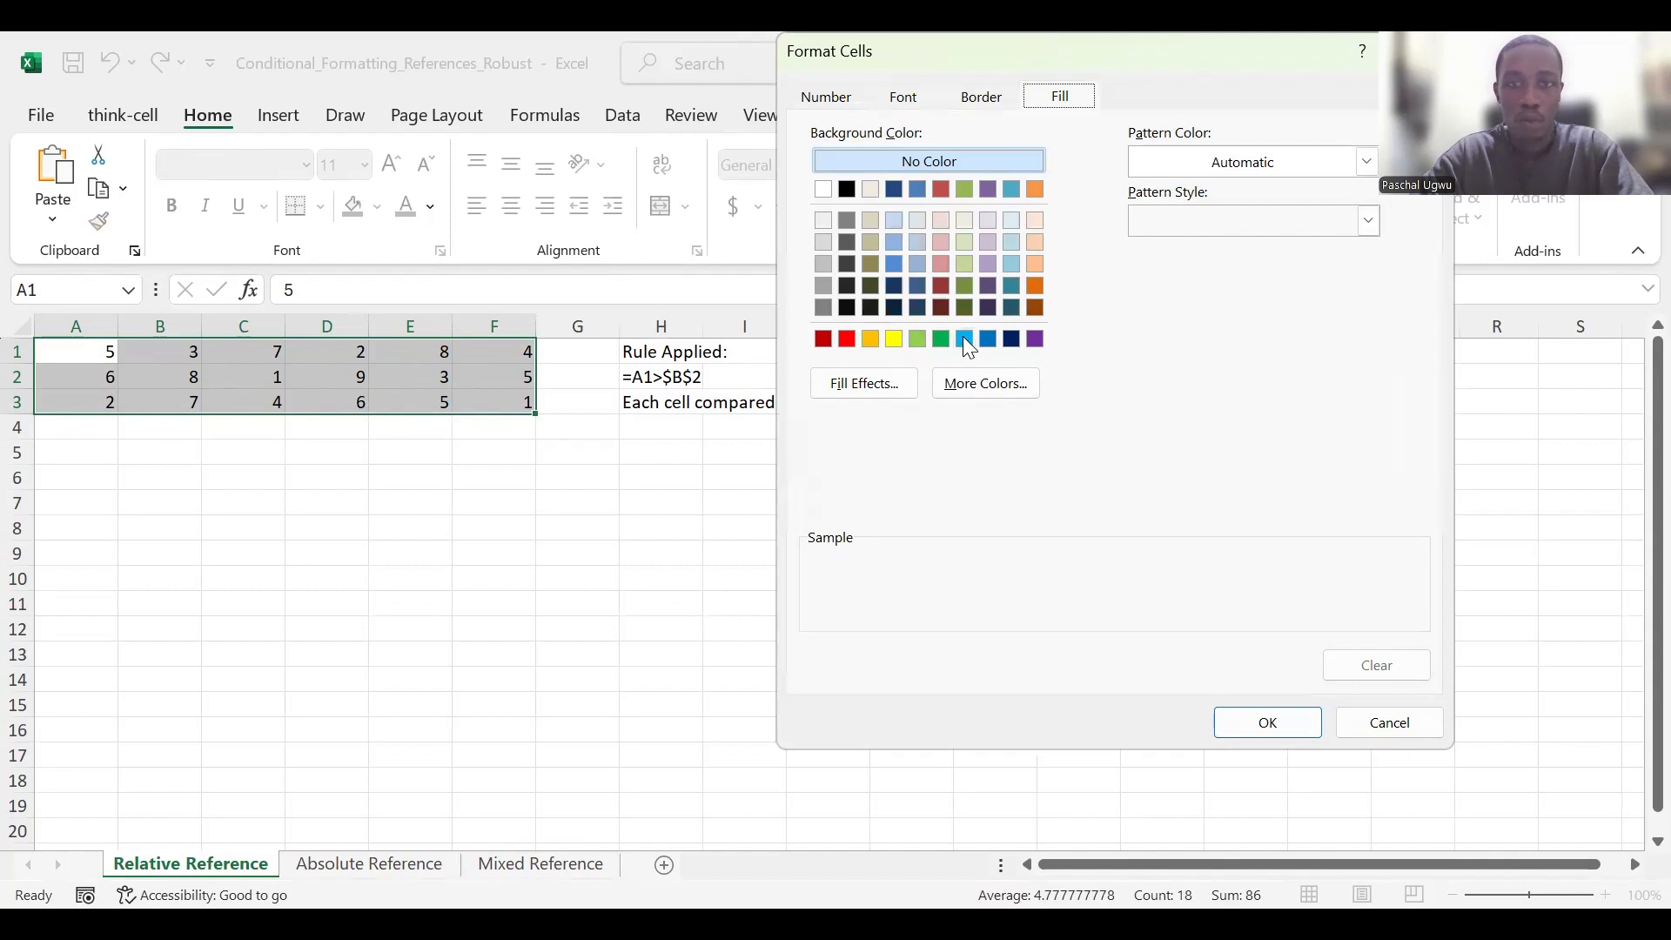
left_click(963, 337)
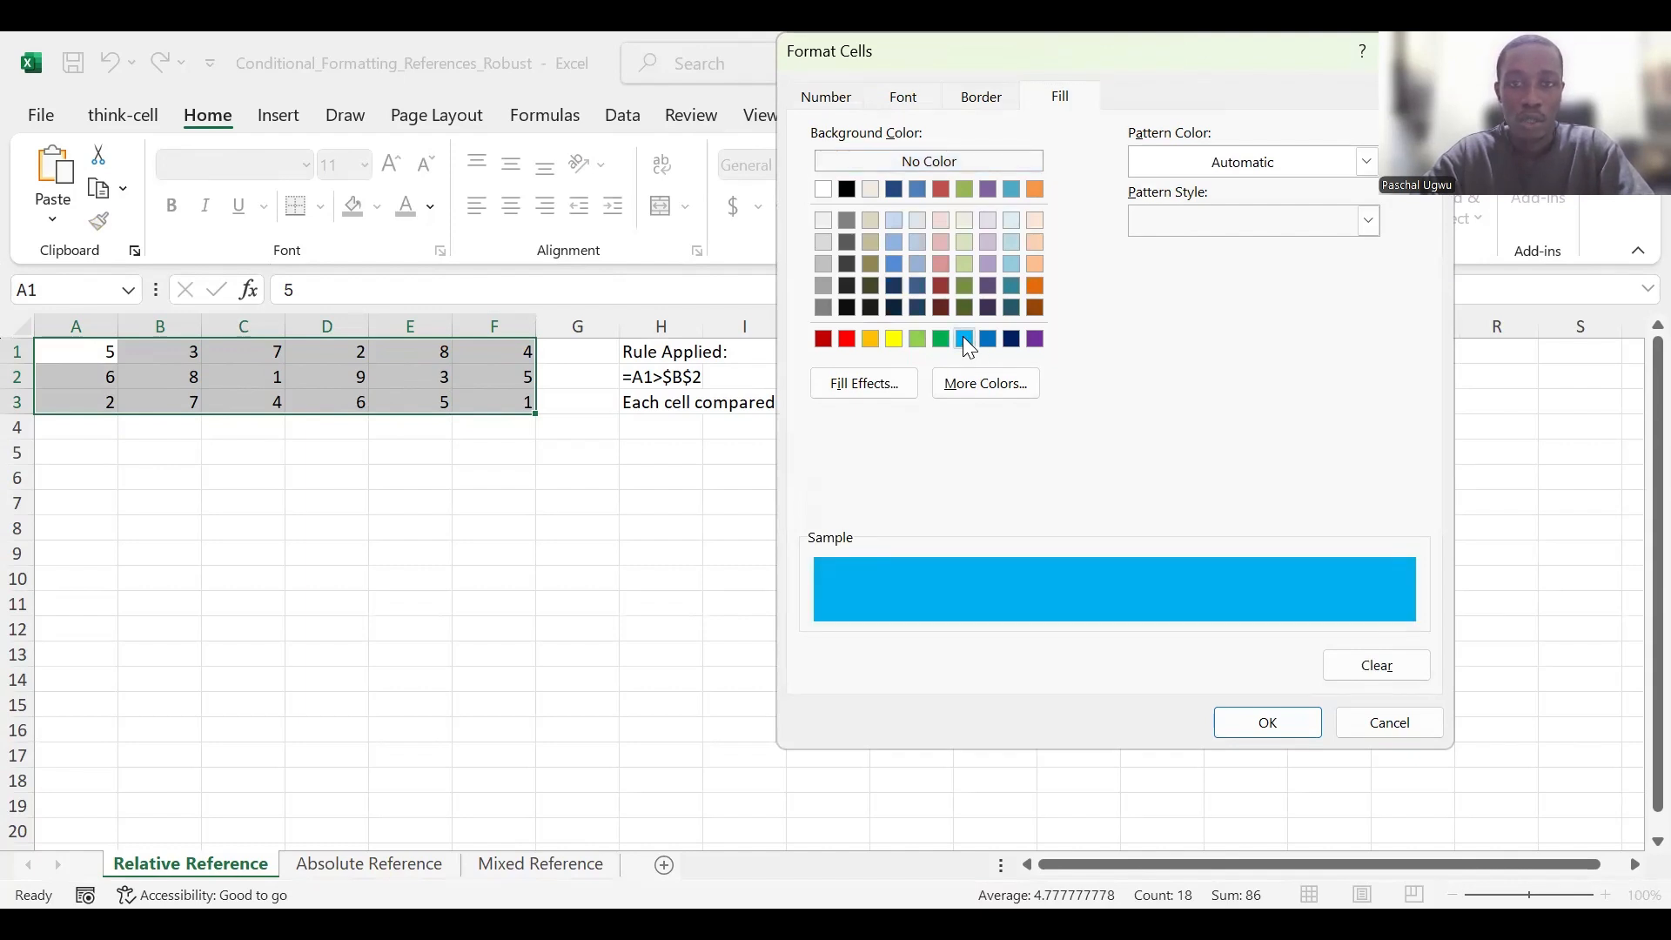
left_click(1282, 736)
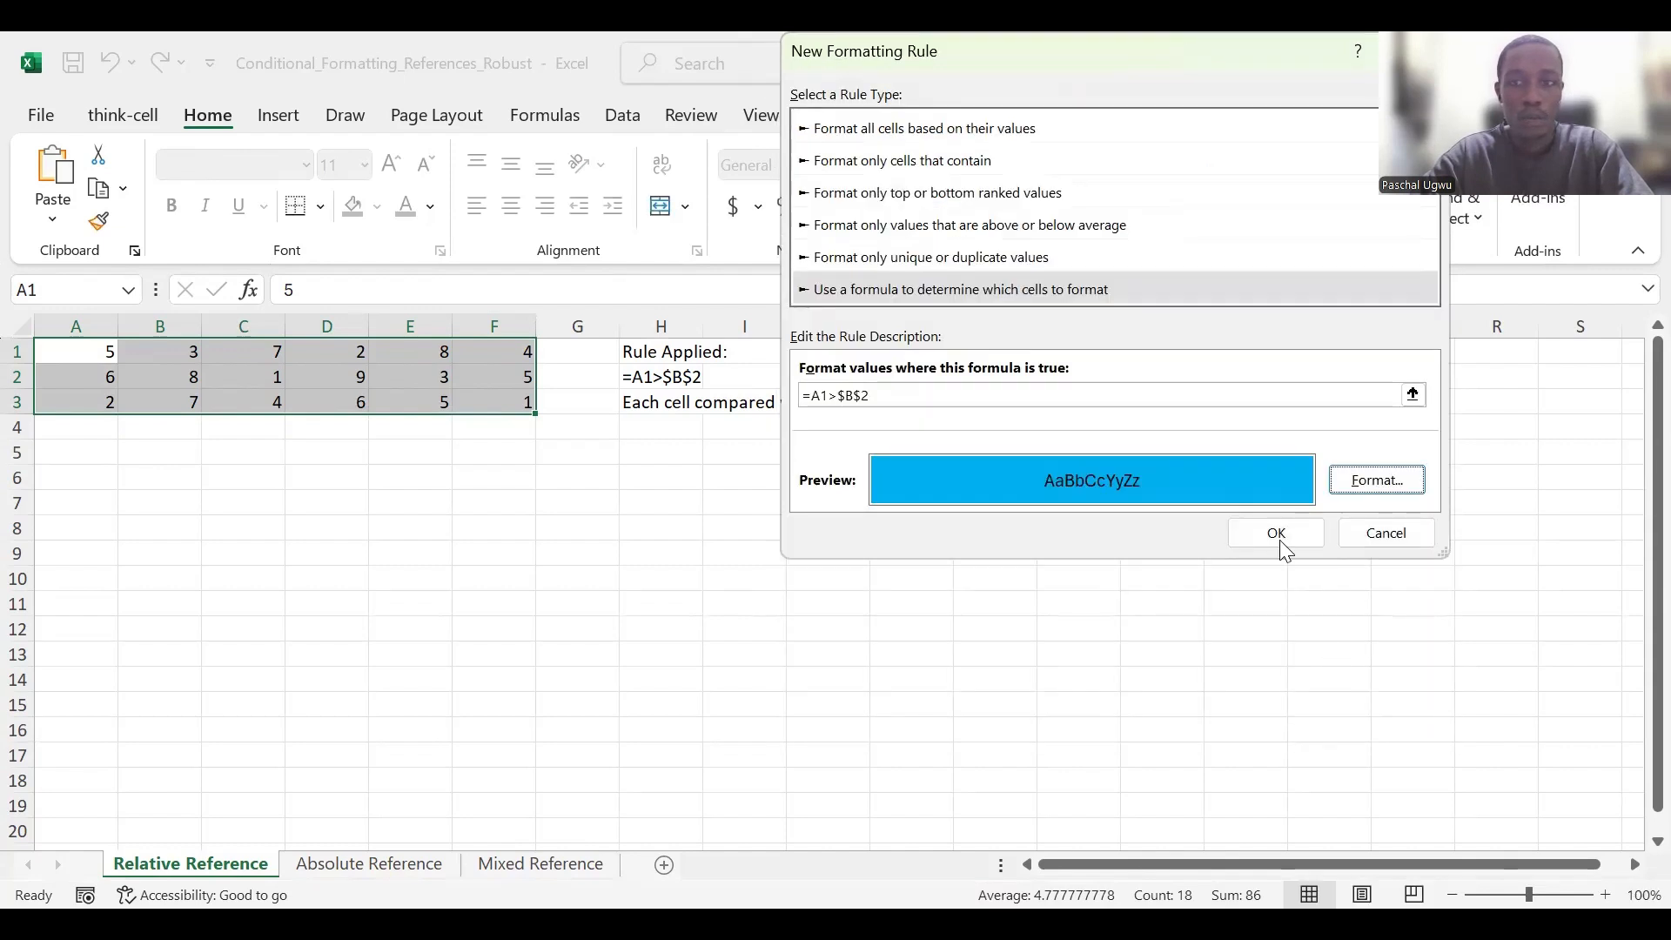
left_click(1284, 539)
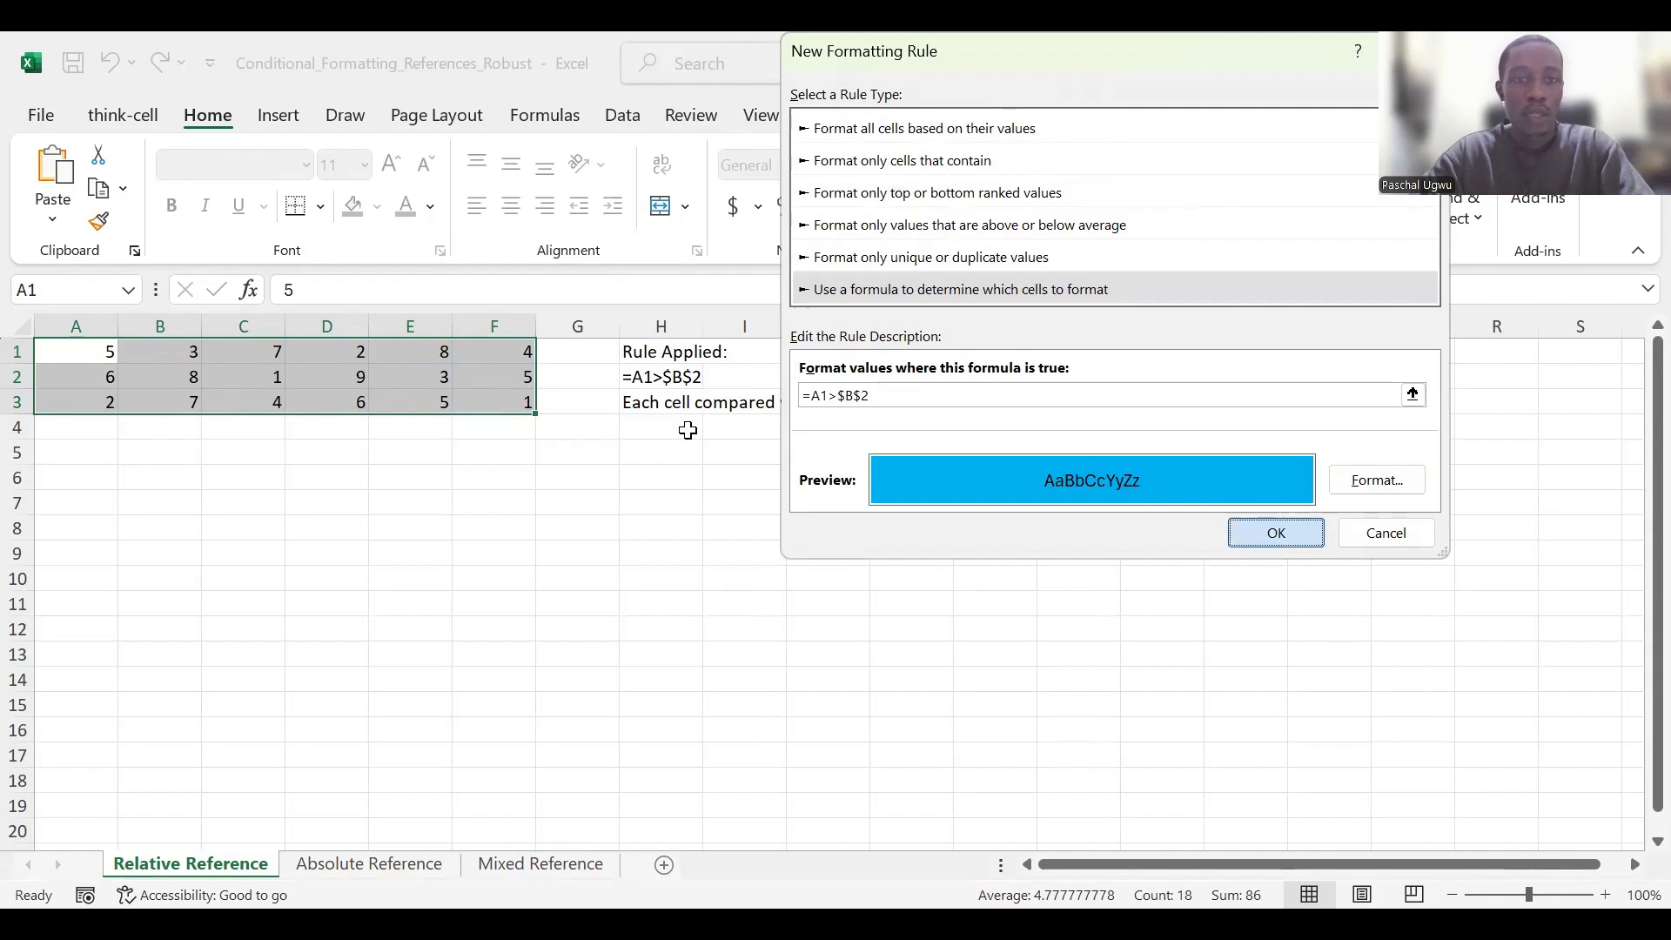
left_click(433, 383)
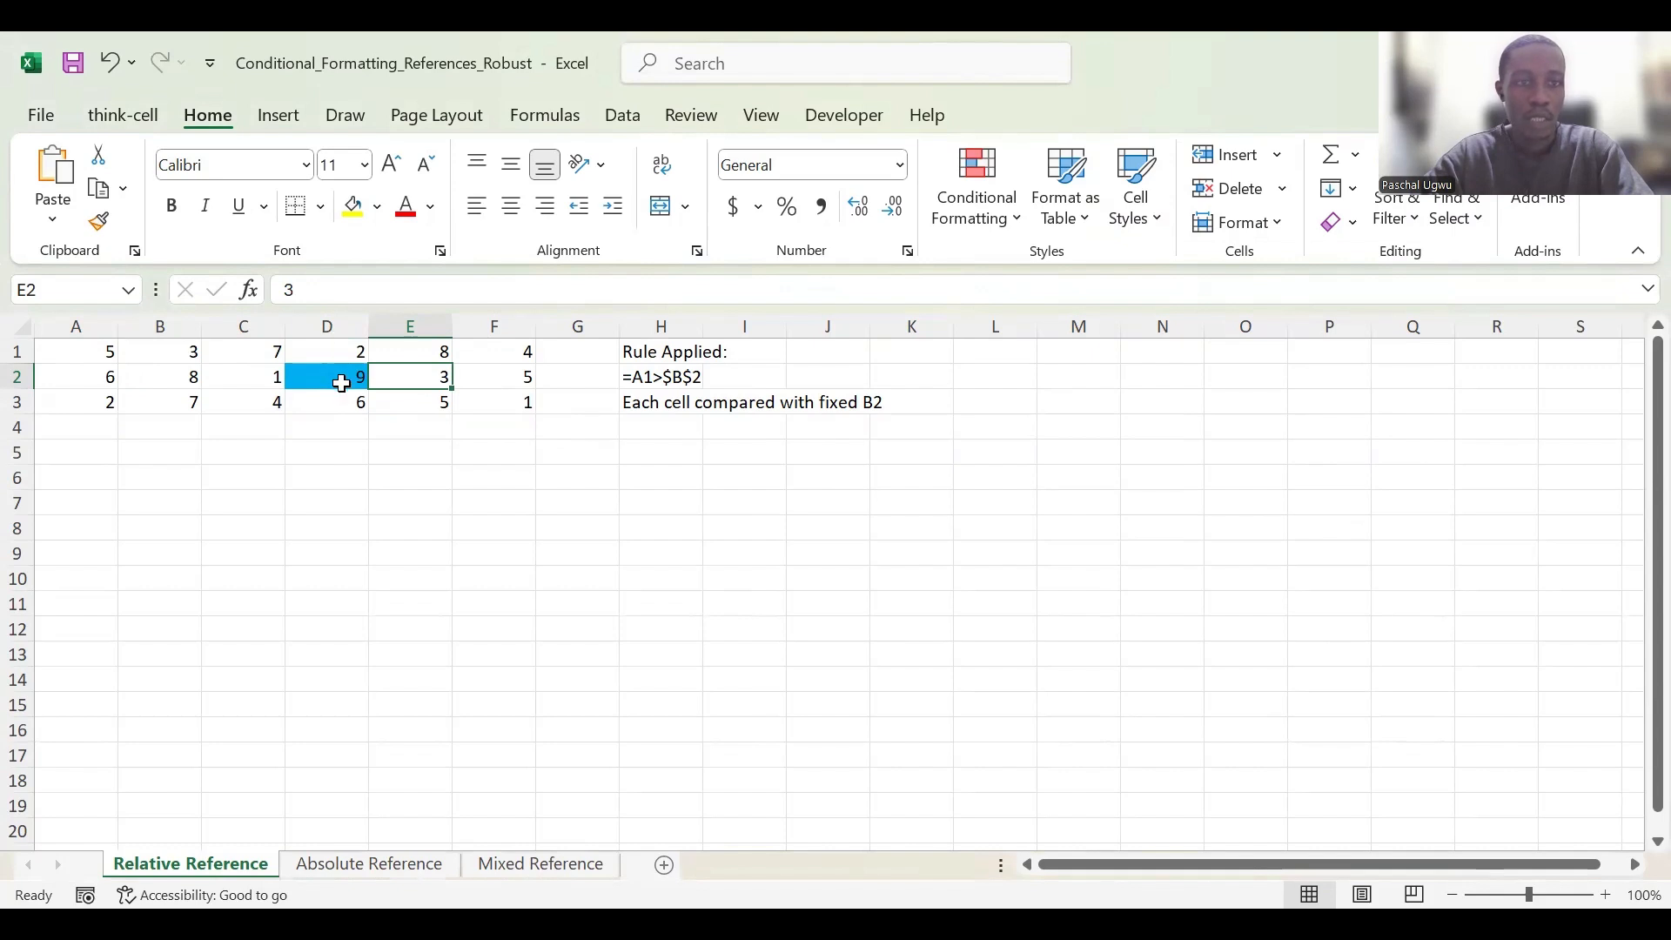
left_click(369, 865)
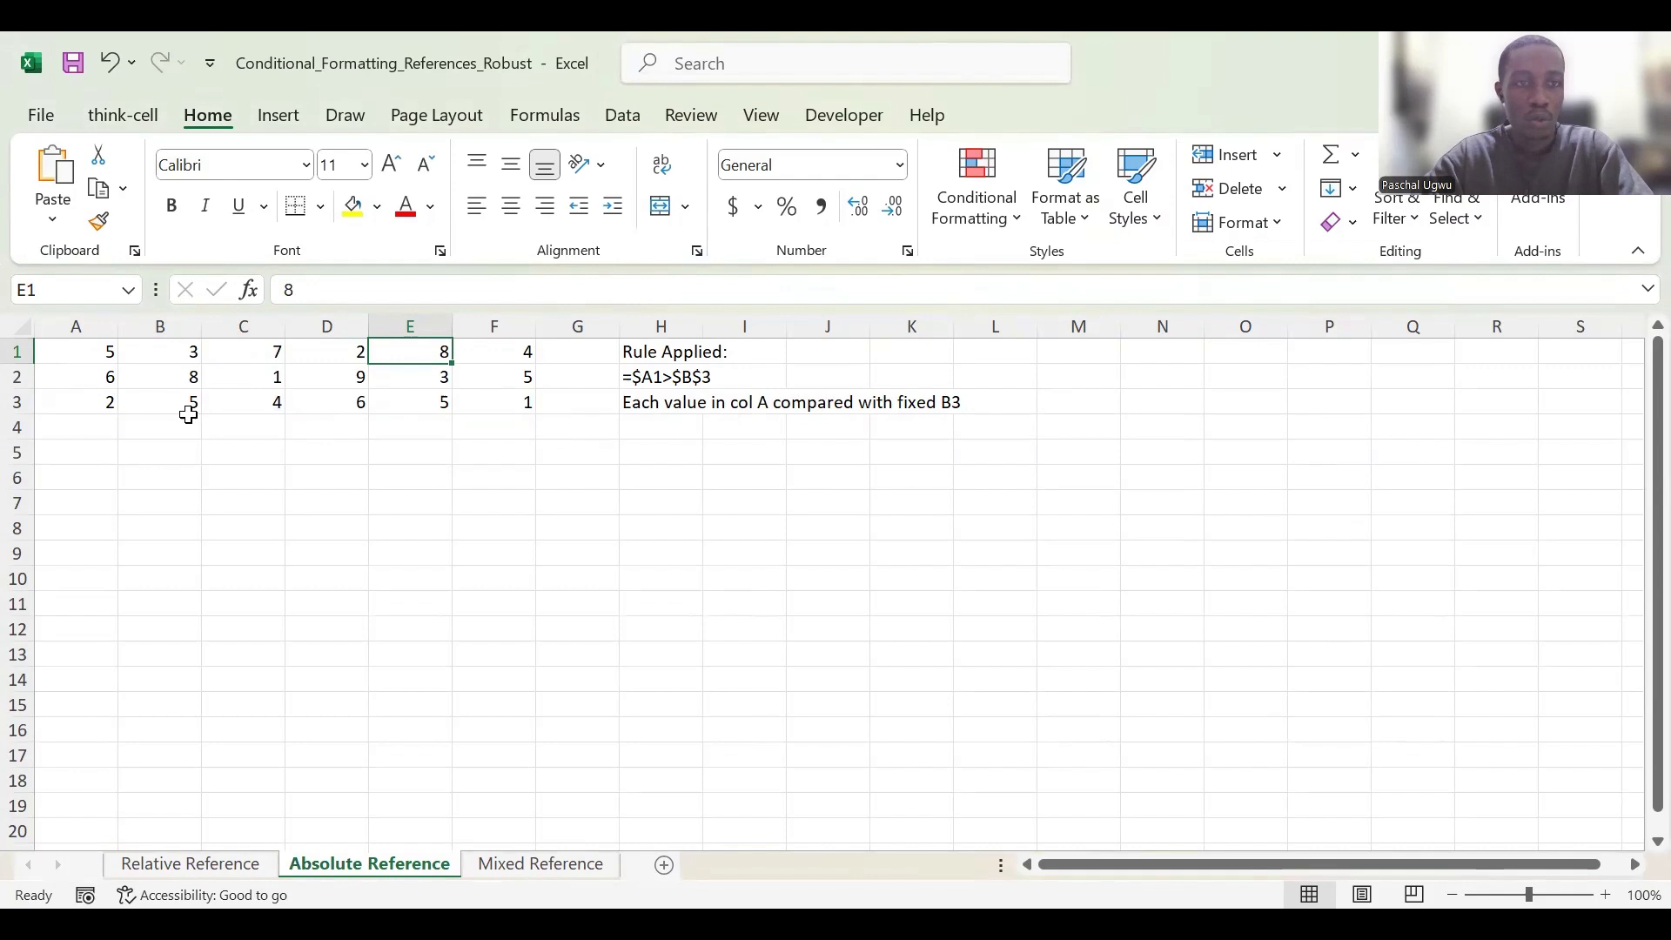
left_click(193, 864)
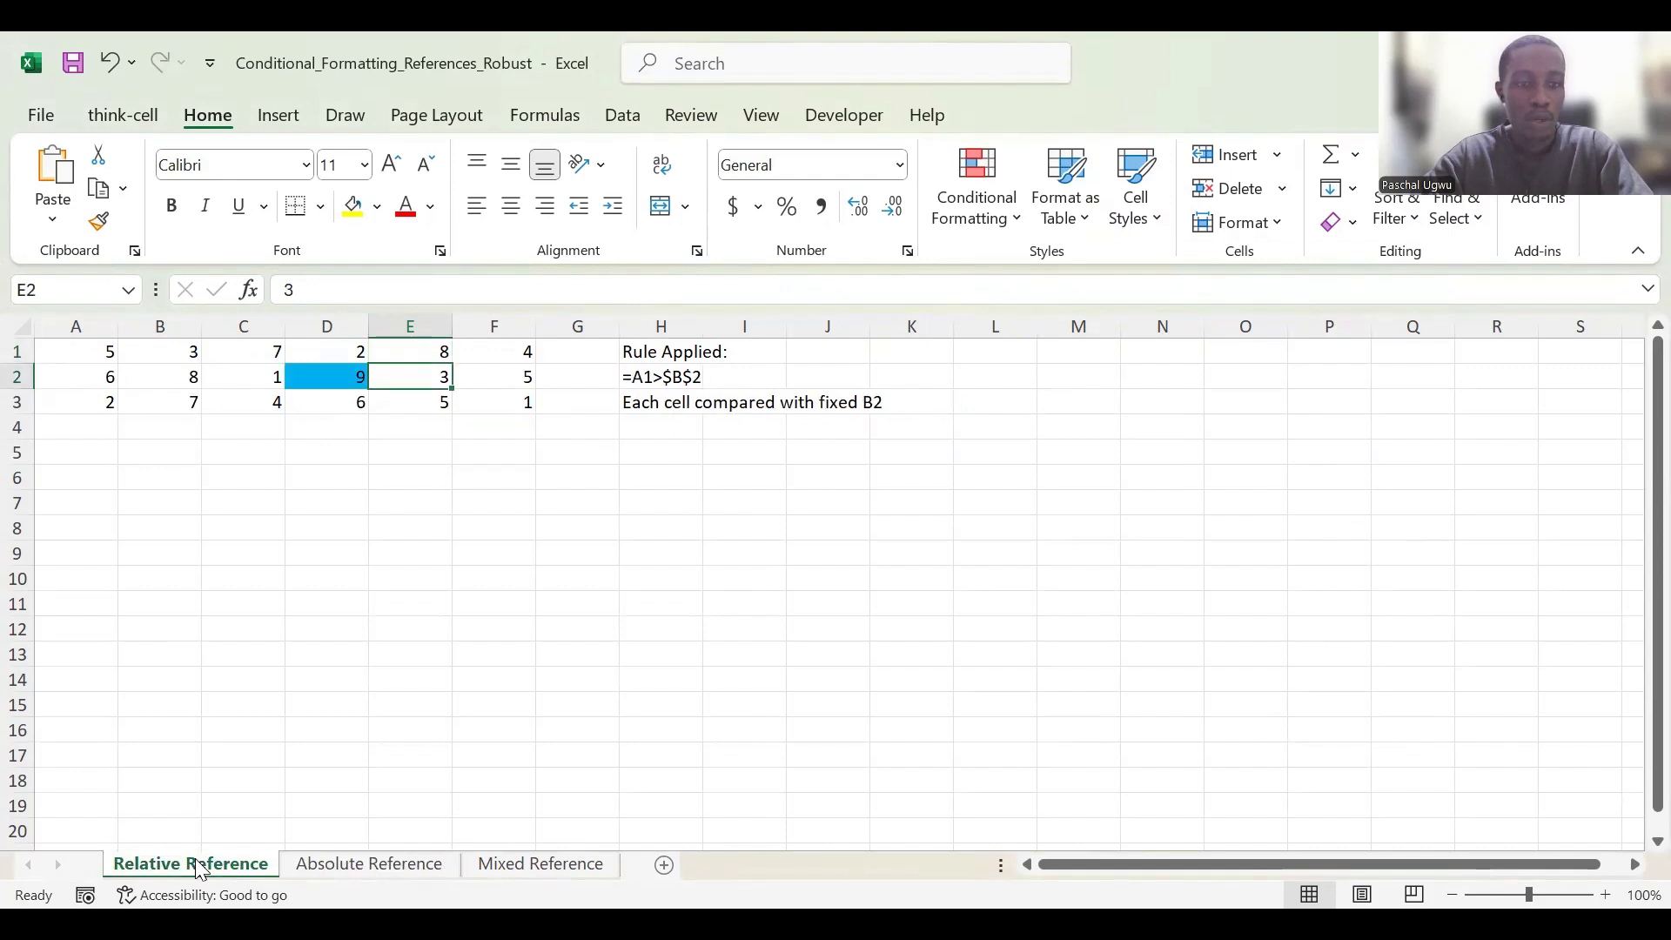
Step: On the Absolute Reference sheet, create a formula-based conditional formatting rule for A1:F3 with the formula =$A1>$B$3
left_click(343, 867)
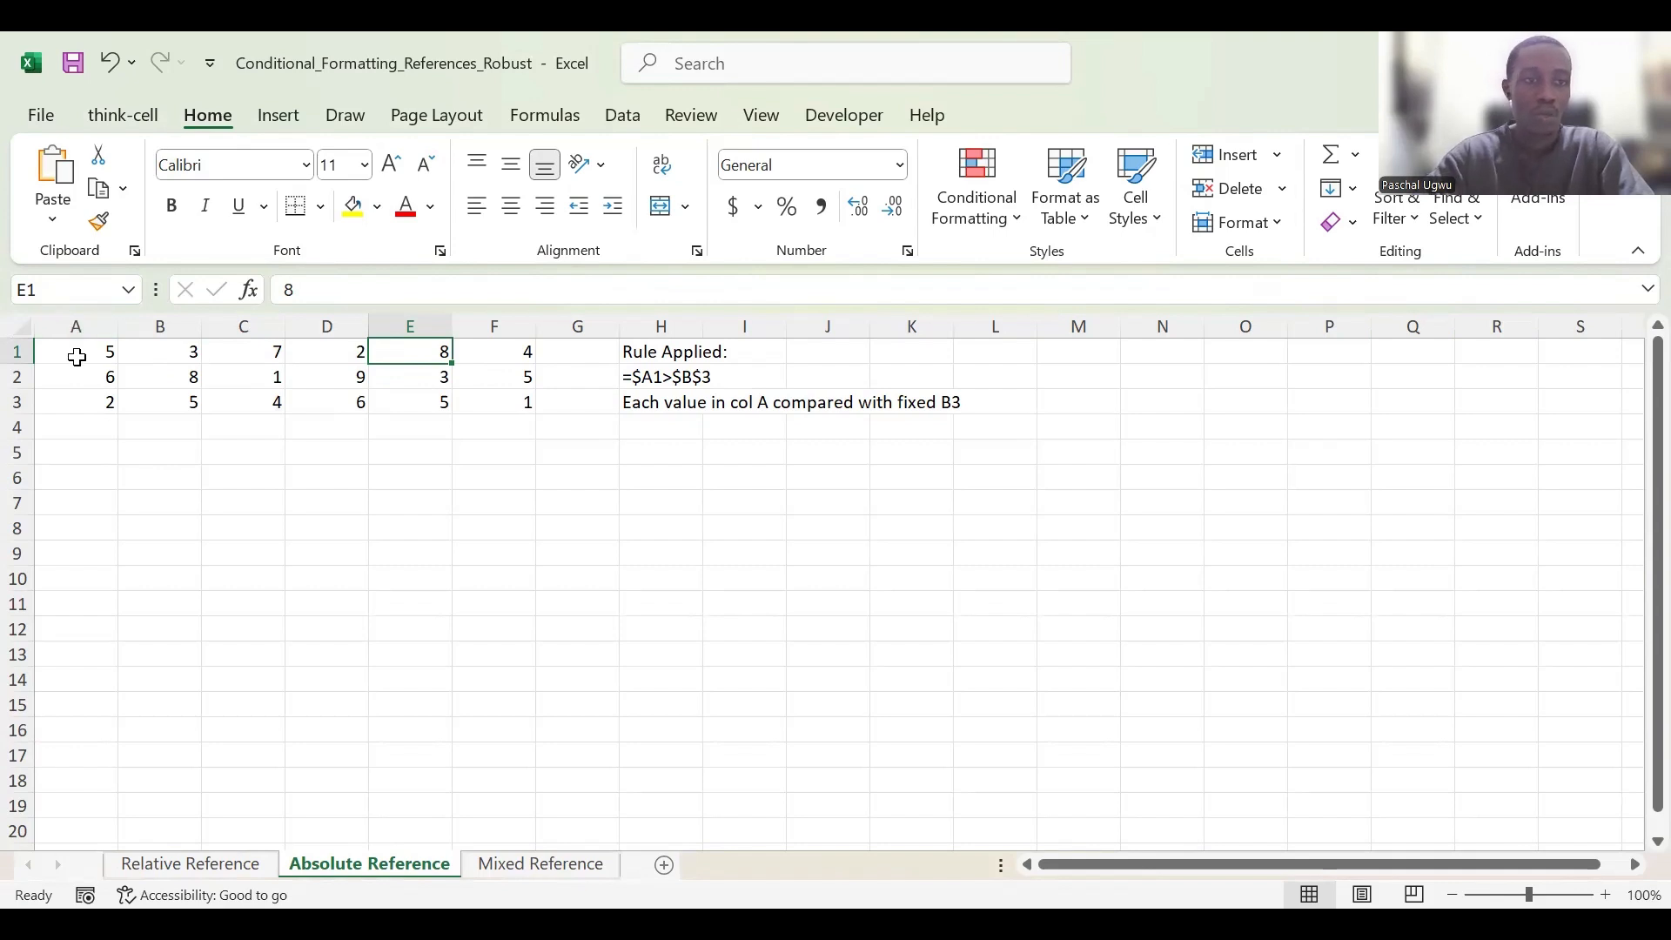
left_click_drag(80, 355, 509, 401)
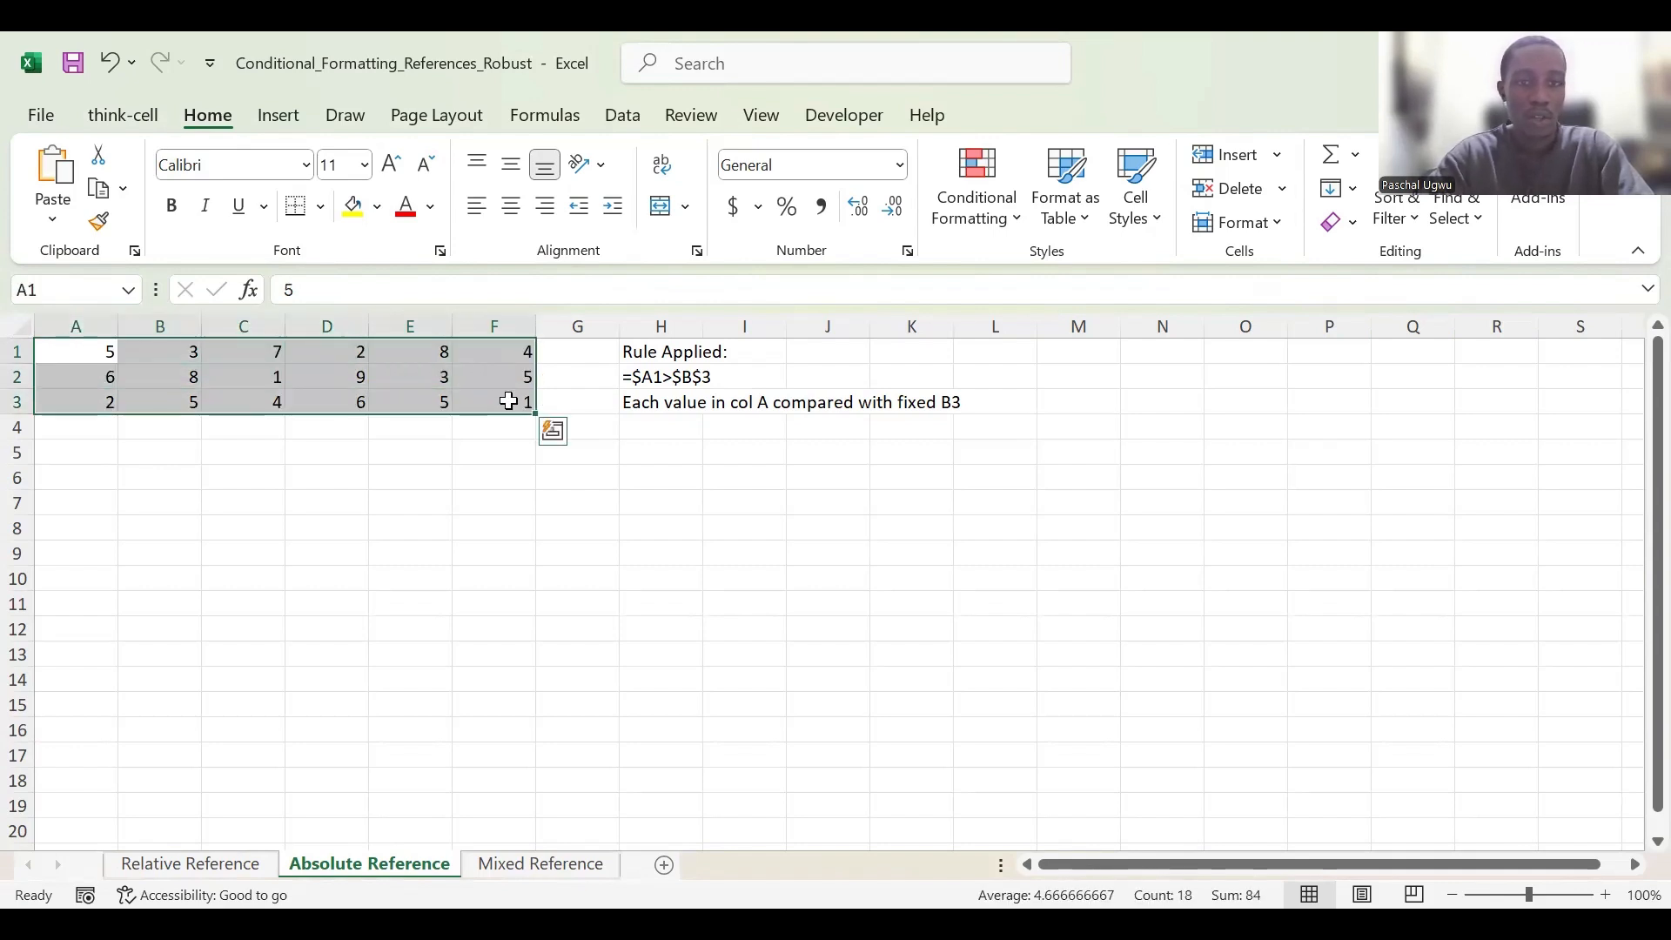
left_click(1010, 232)
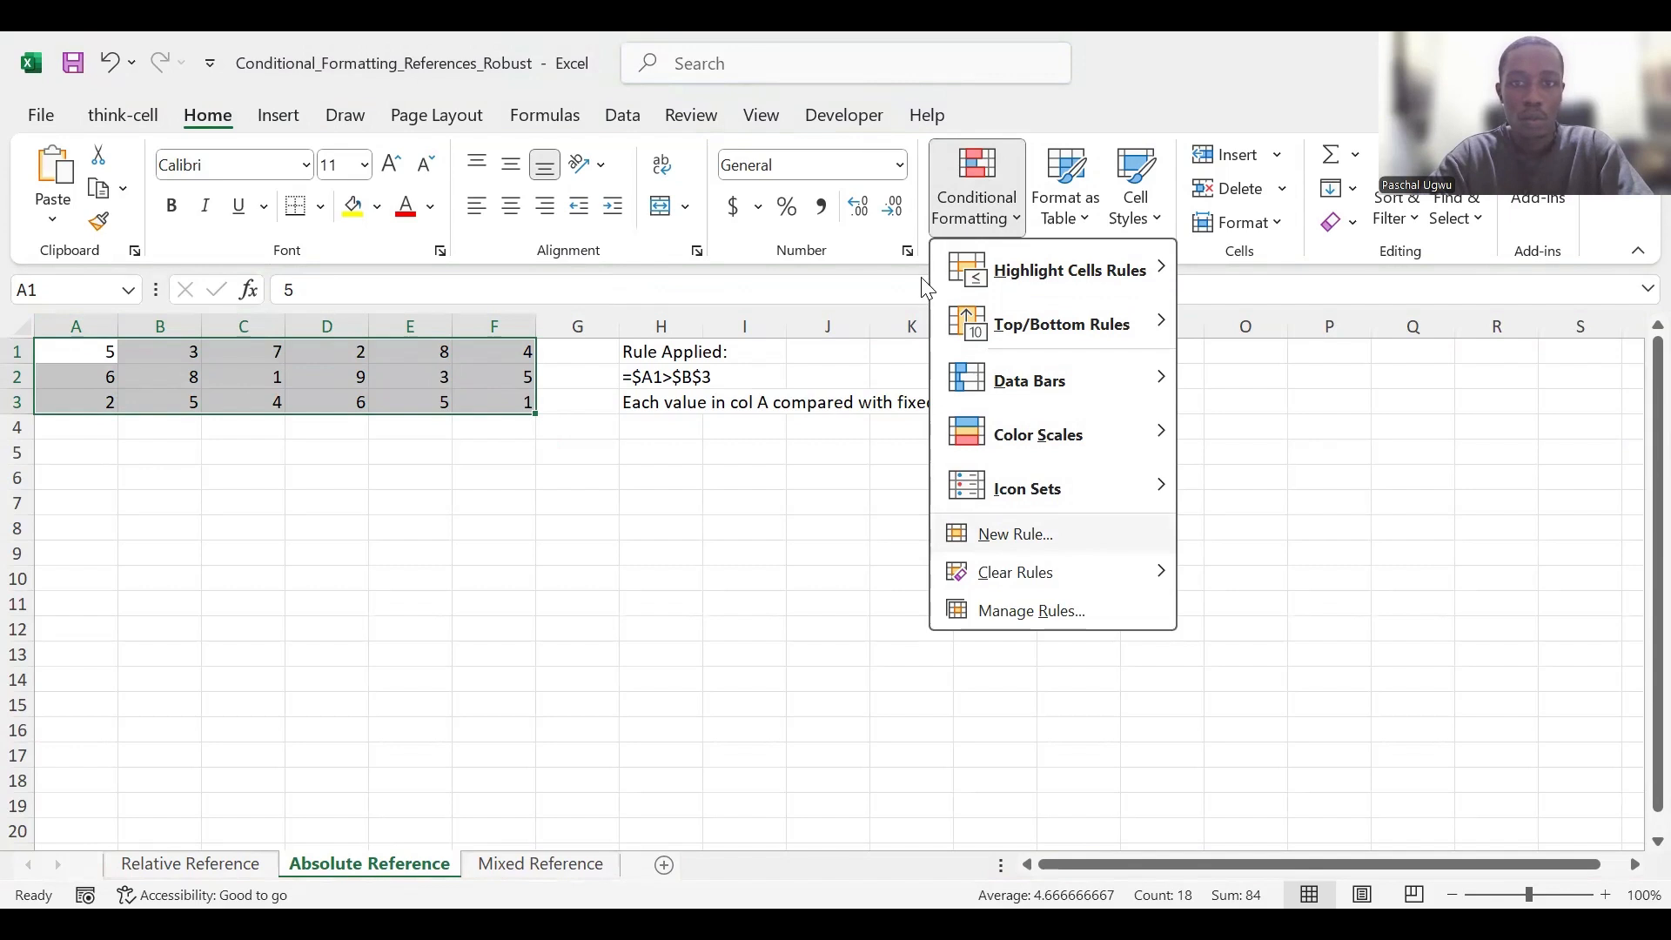
key("n")
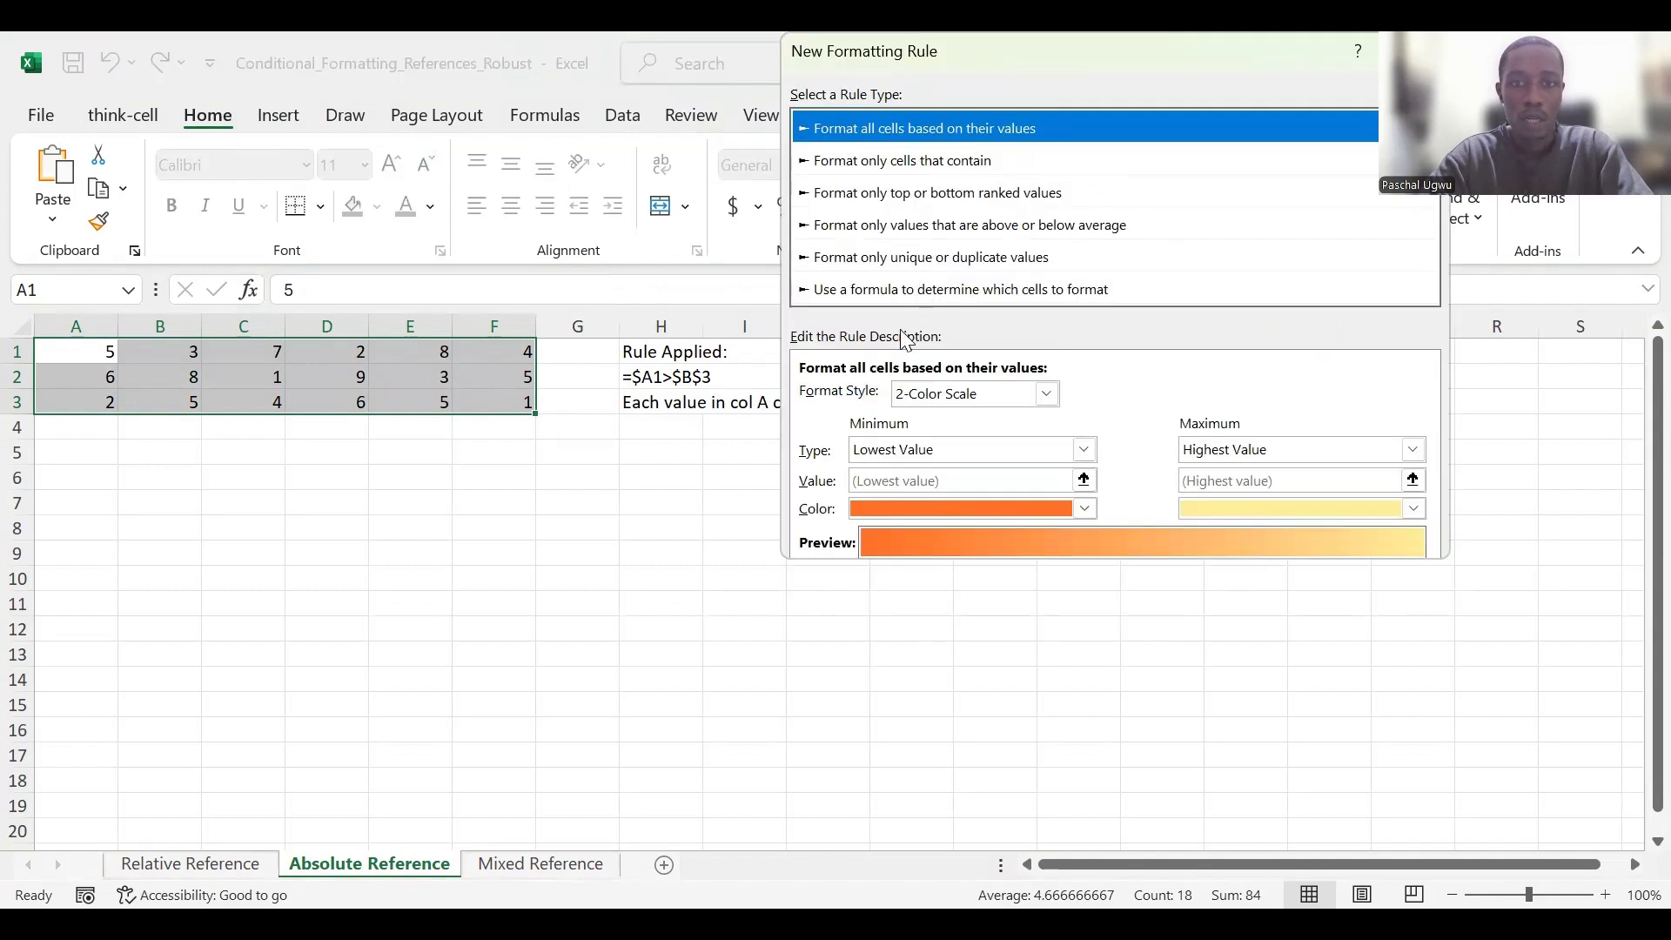
left_click(922, 290)
left_click(919, 392)
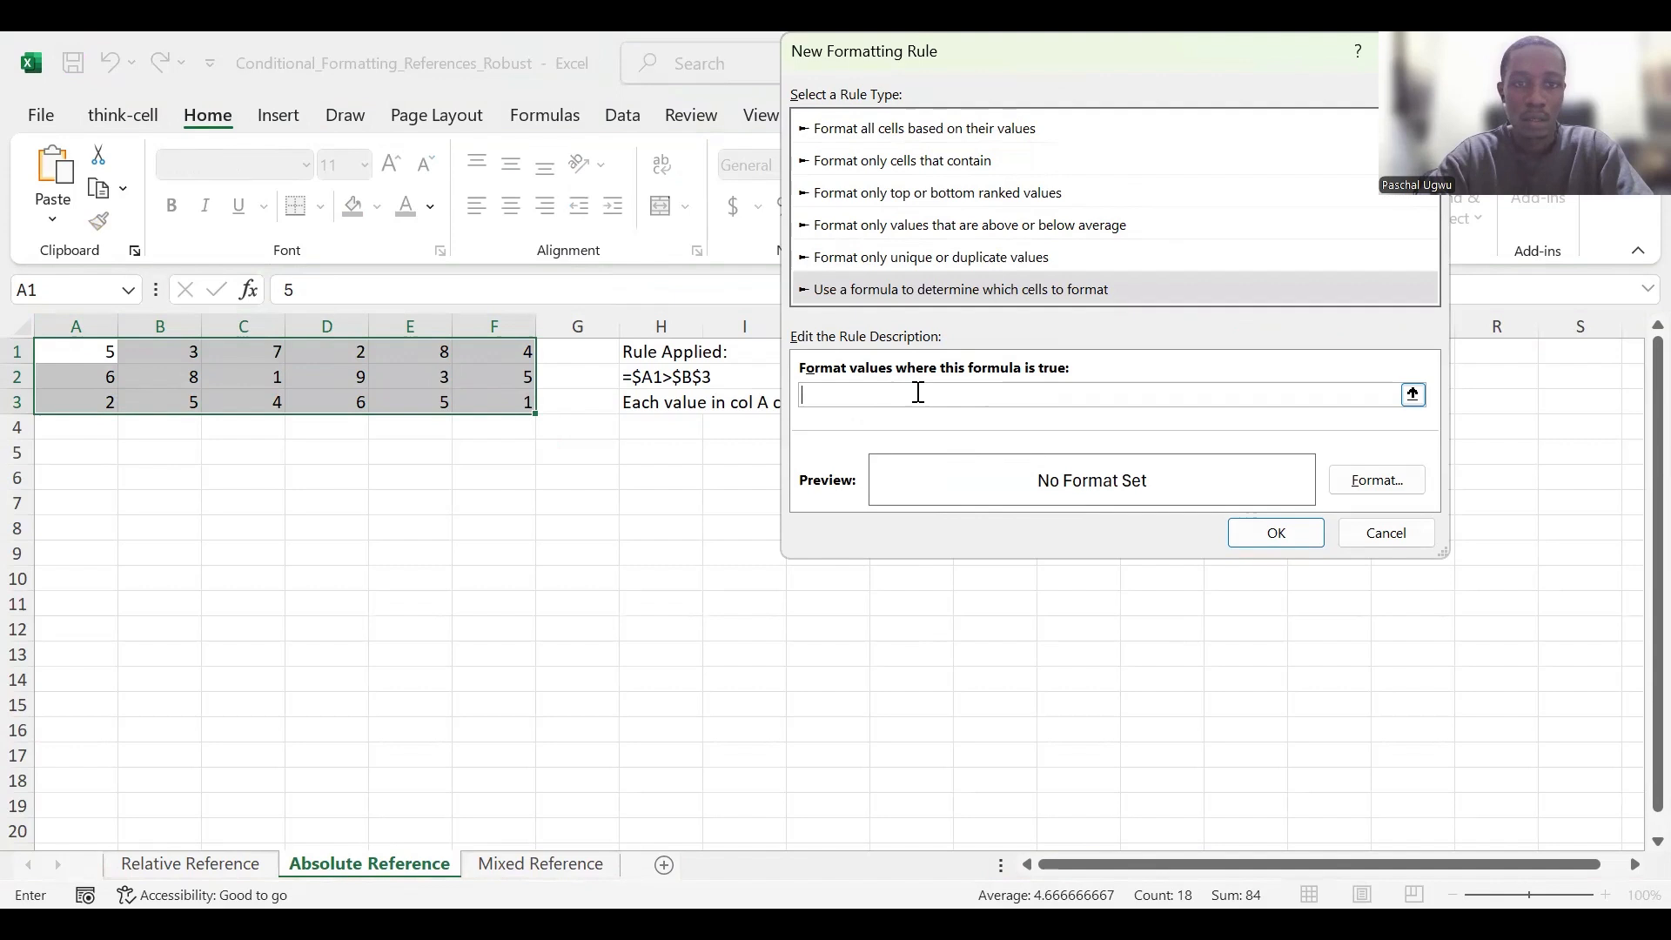
type("=A1")
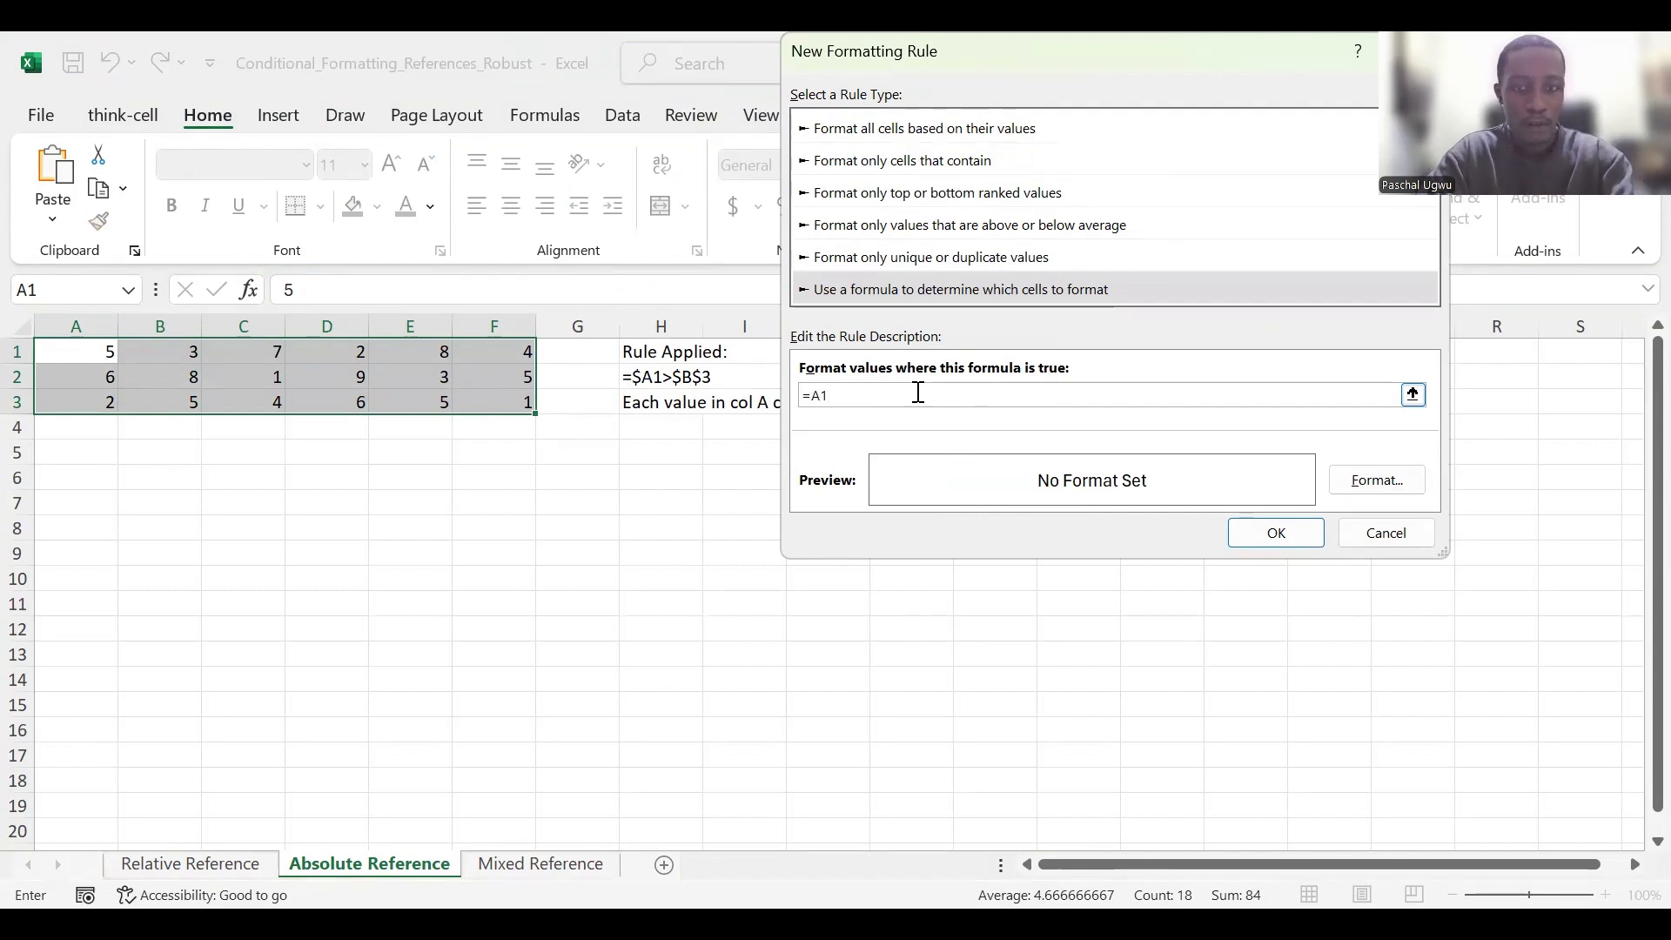
key("F4")
key("F4")
key("F4")
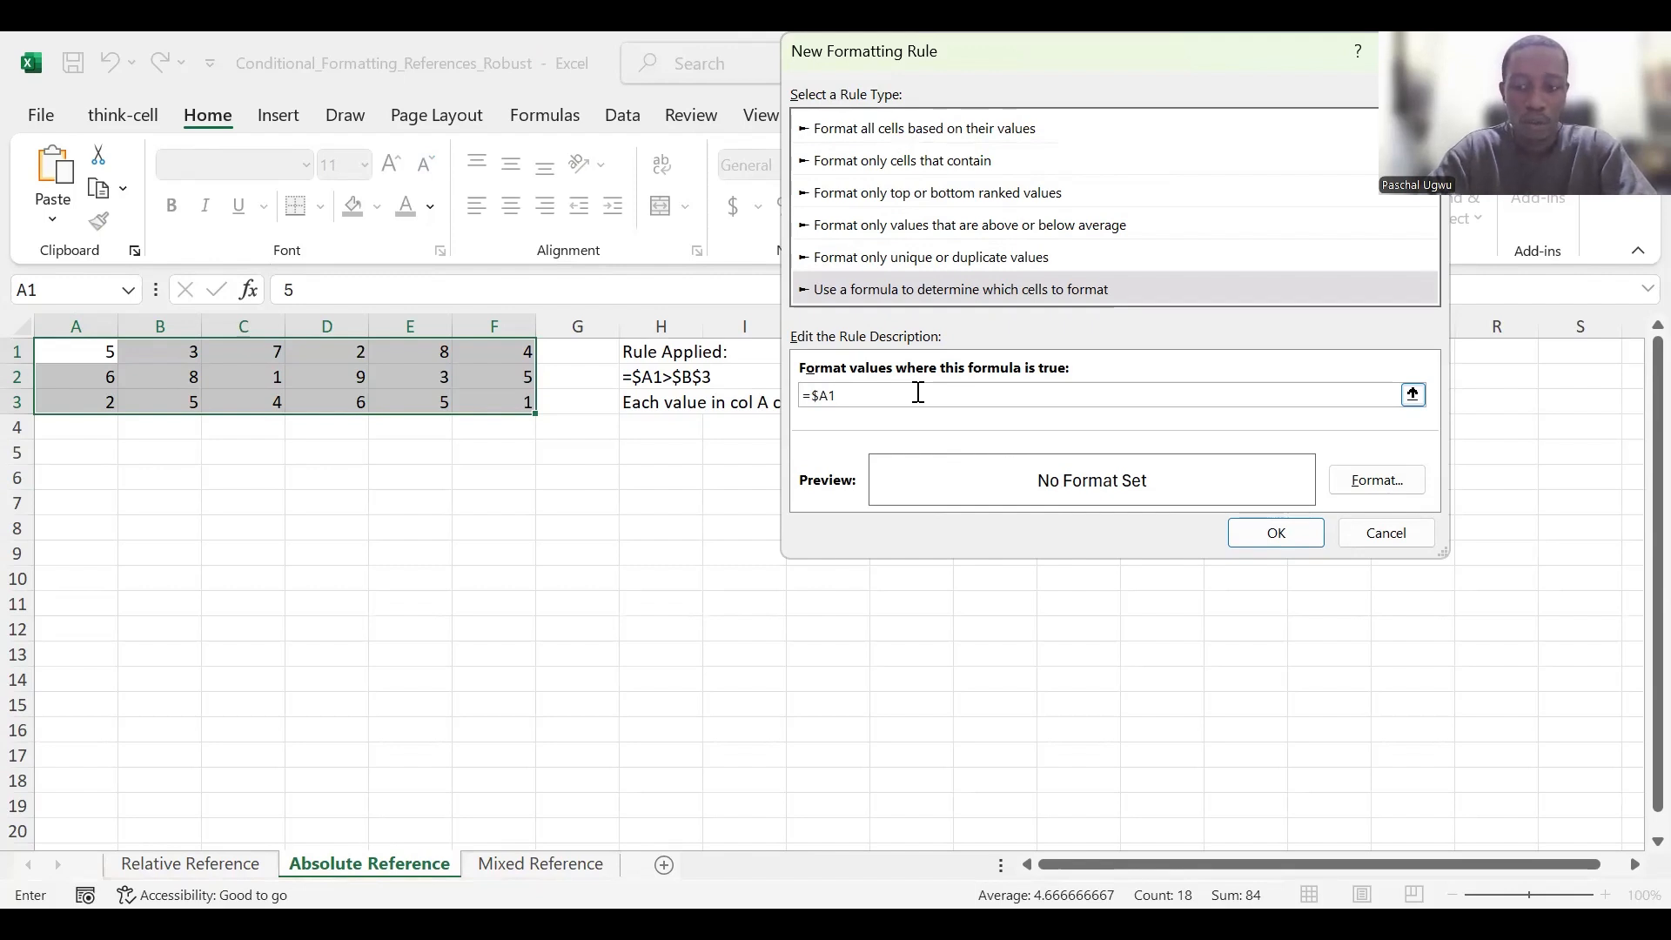
type(">")
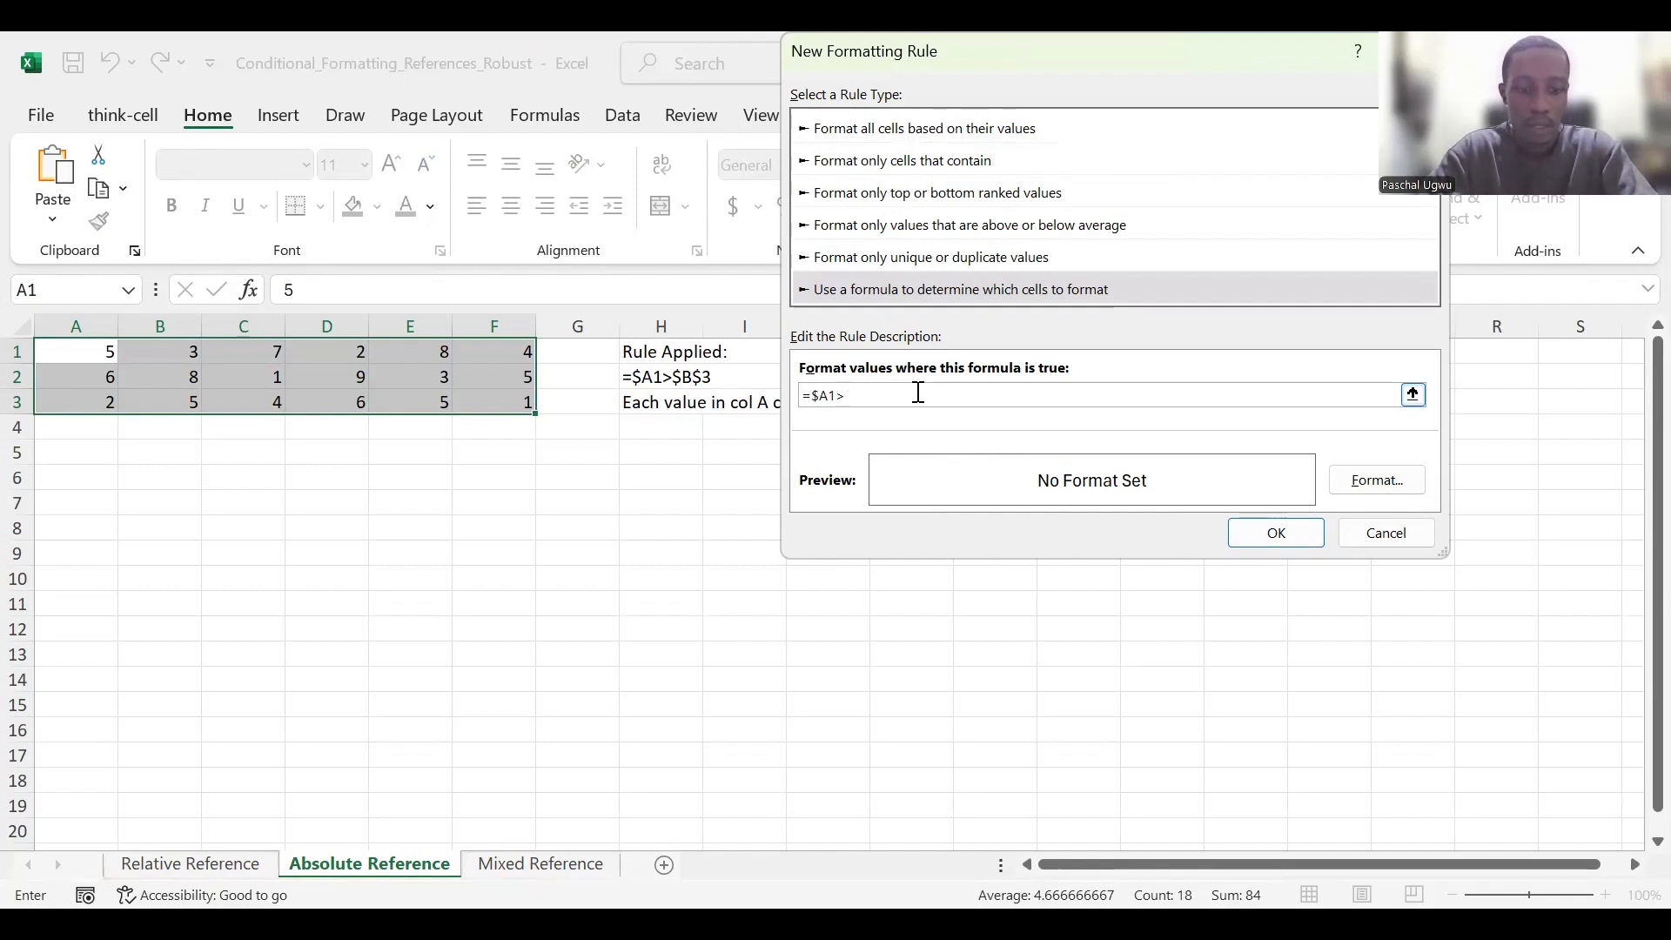
type("B3")
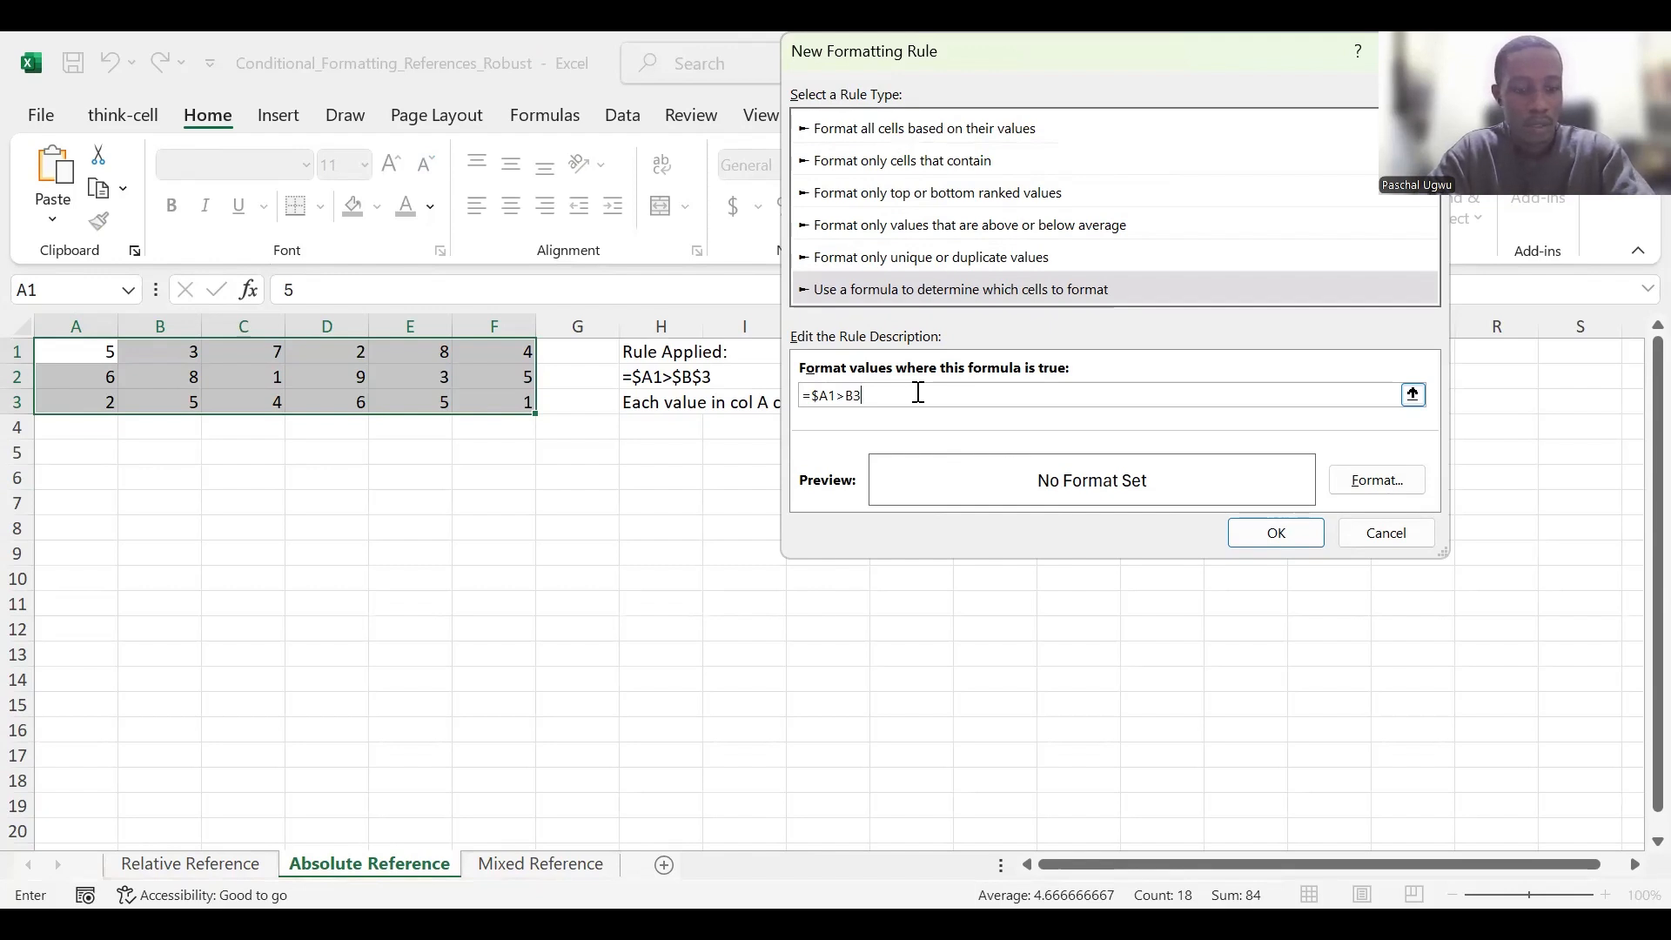
key("F4")
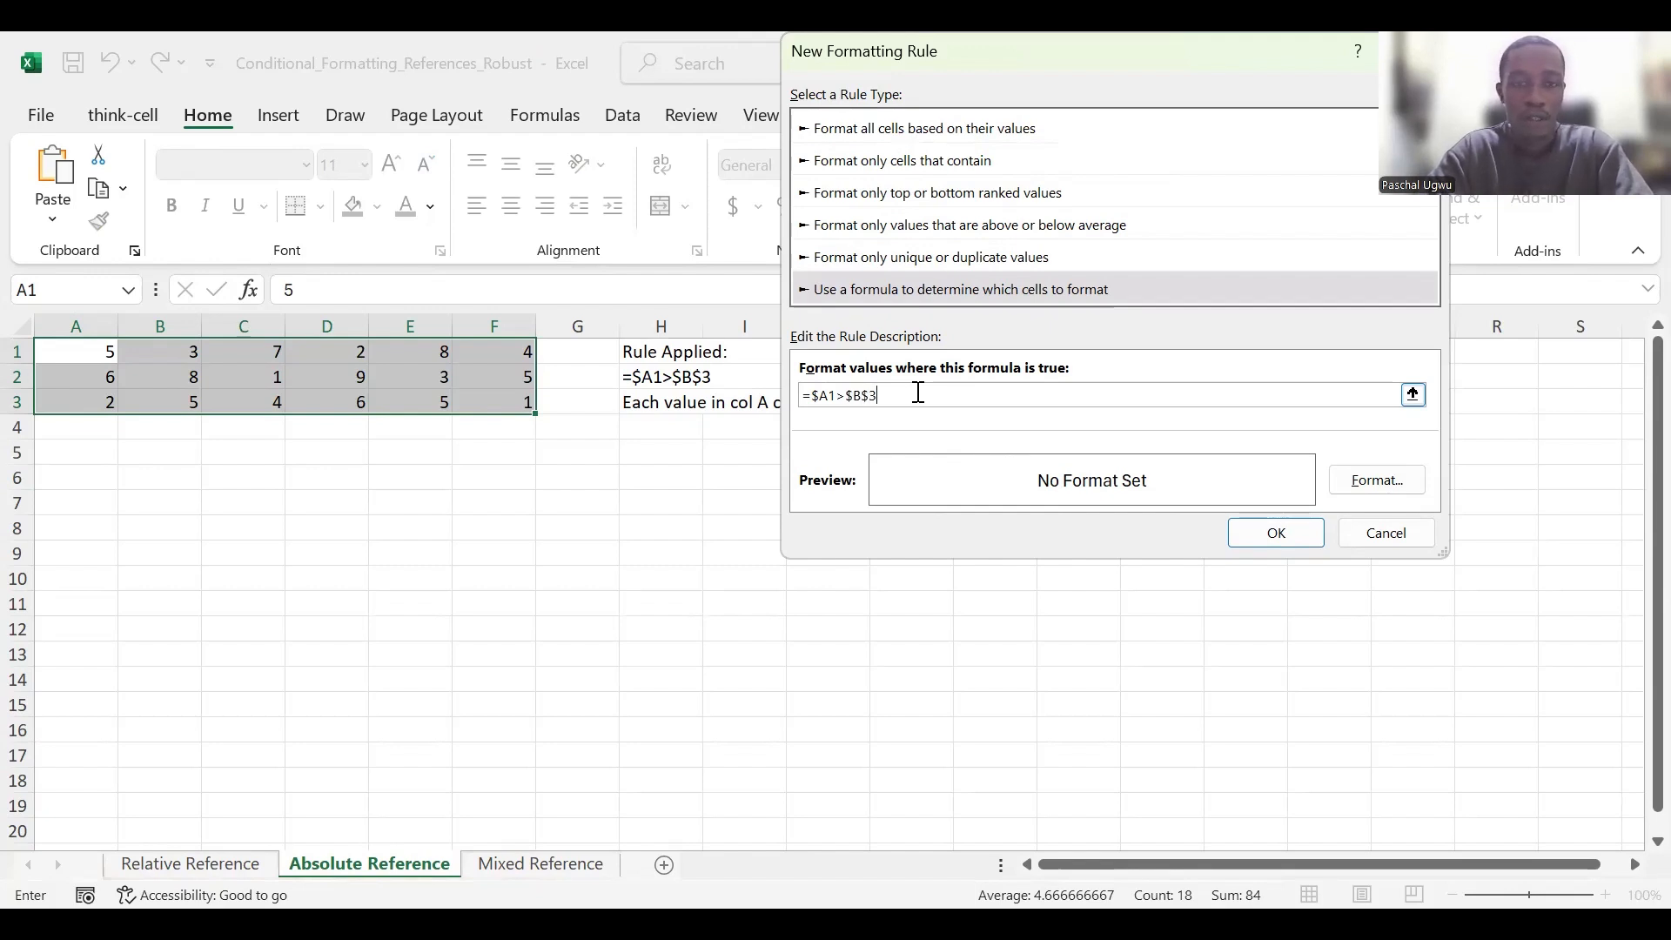
Step: Give the =$A1>$B$3 rule a light blue fill and apply it to the range
left_click(1339, 488)
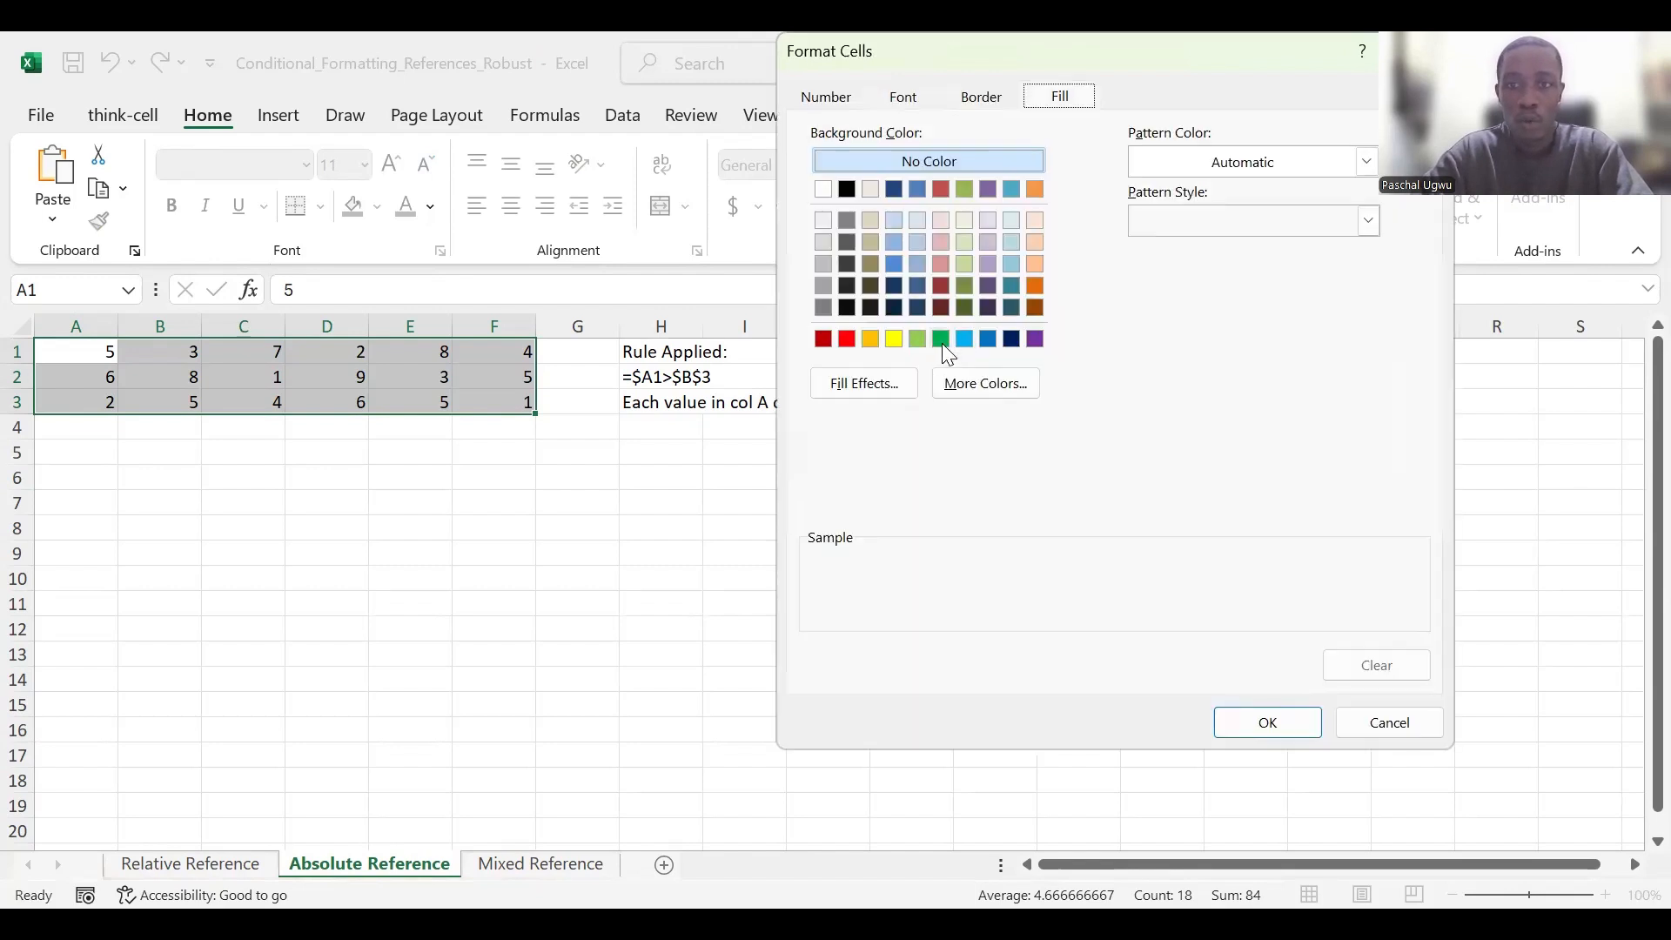
left_click(963, 339)
left_click(1284, 722)
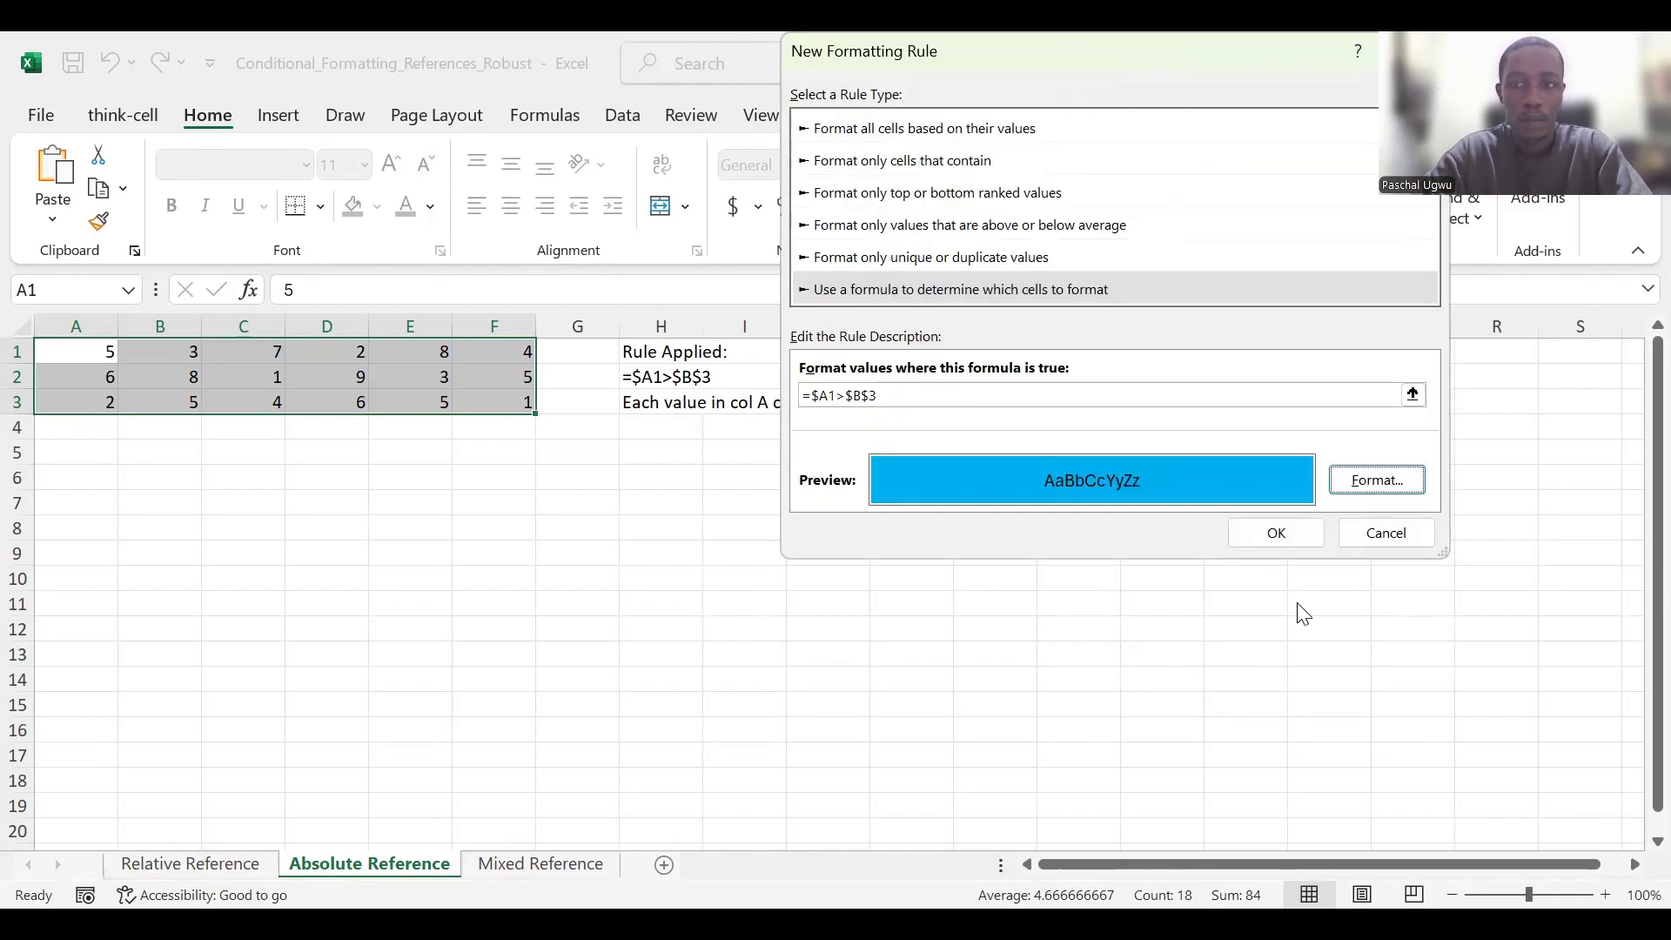
left_click(1276, 533)
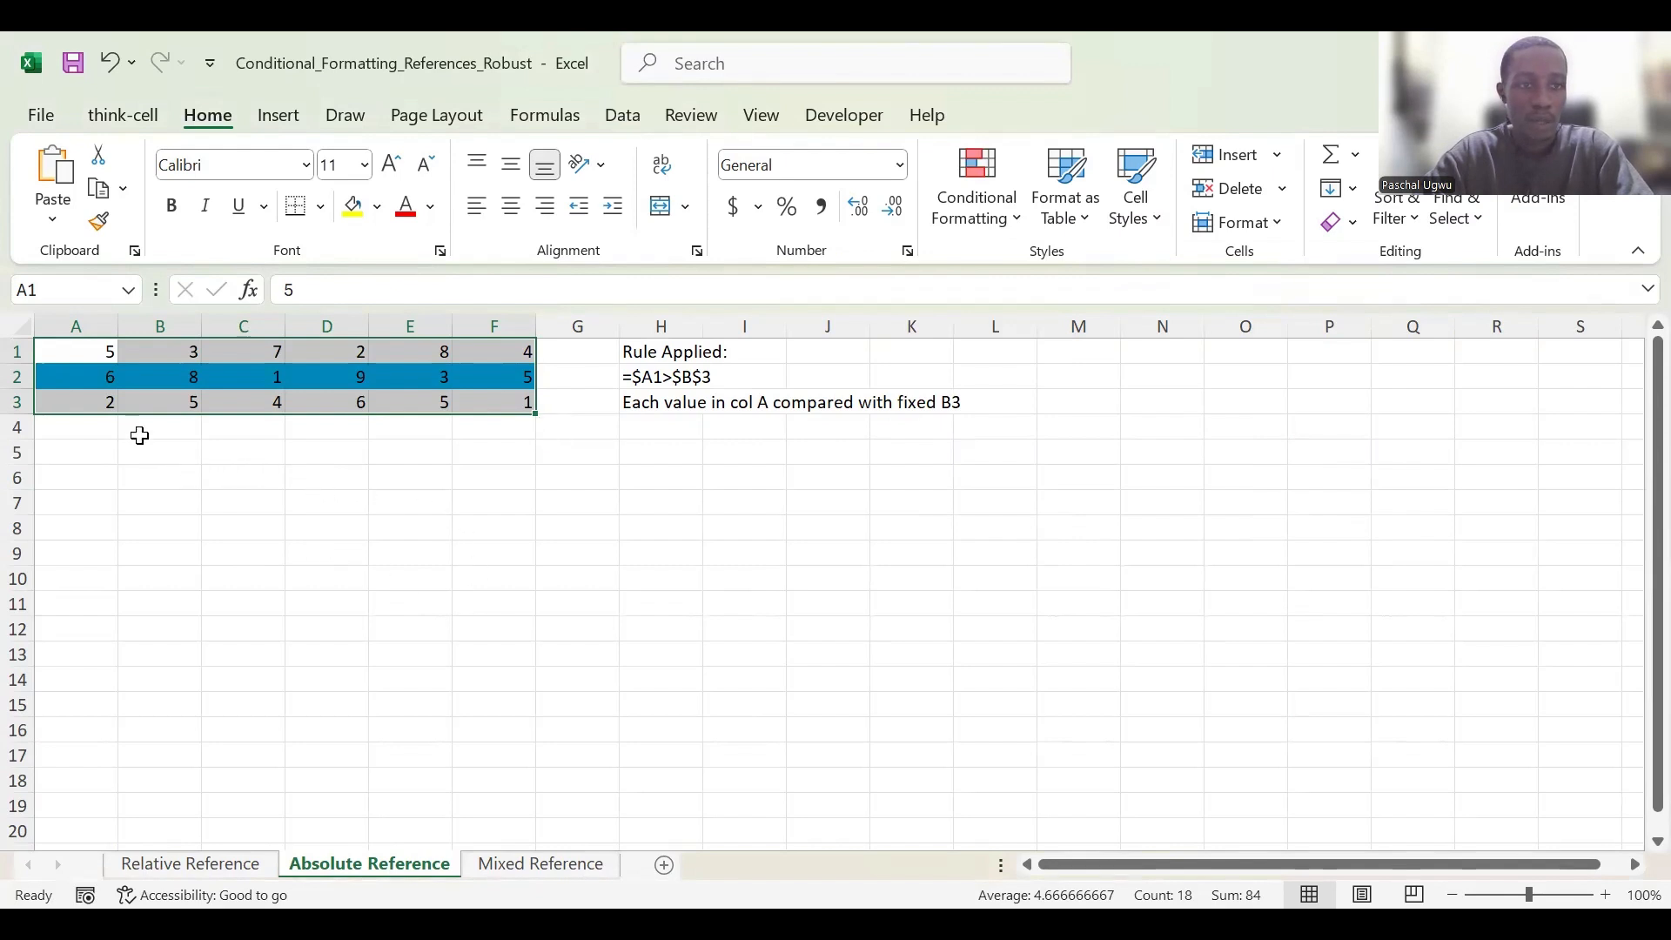
left_click(83, 386)
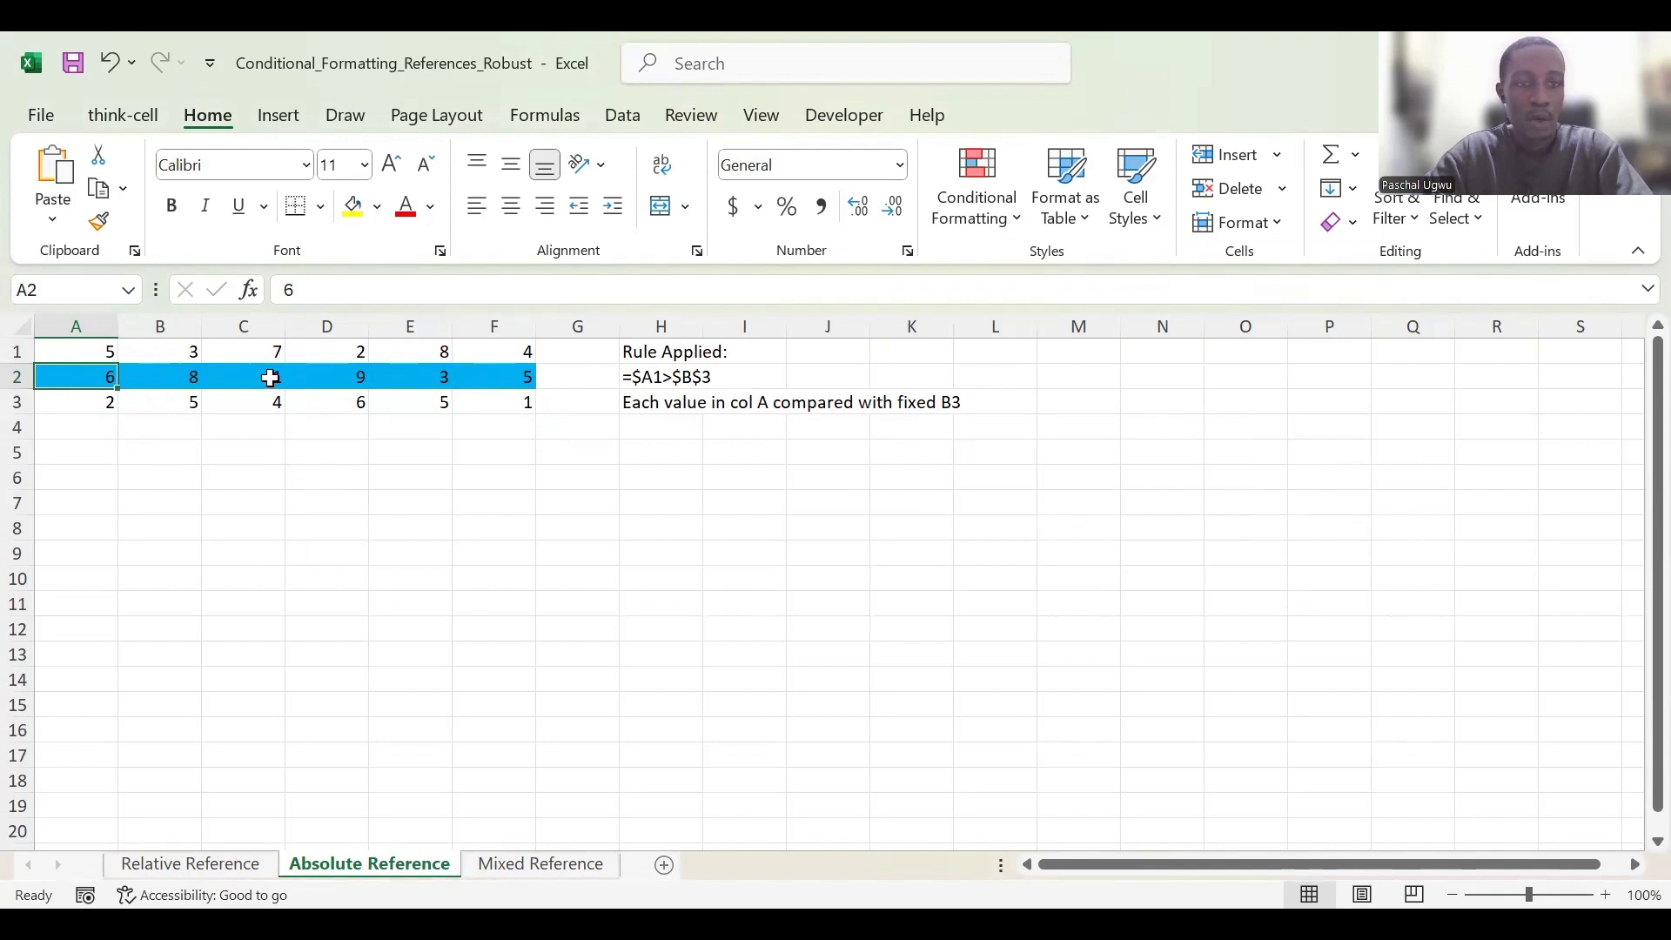
Step: On the Mixed Reference sheet, create a formula-based conditional formatting rule for A1:F3 with the formula =$A1>$B1
left_click(561, 867)
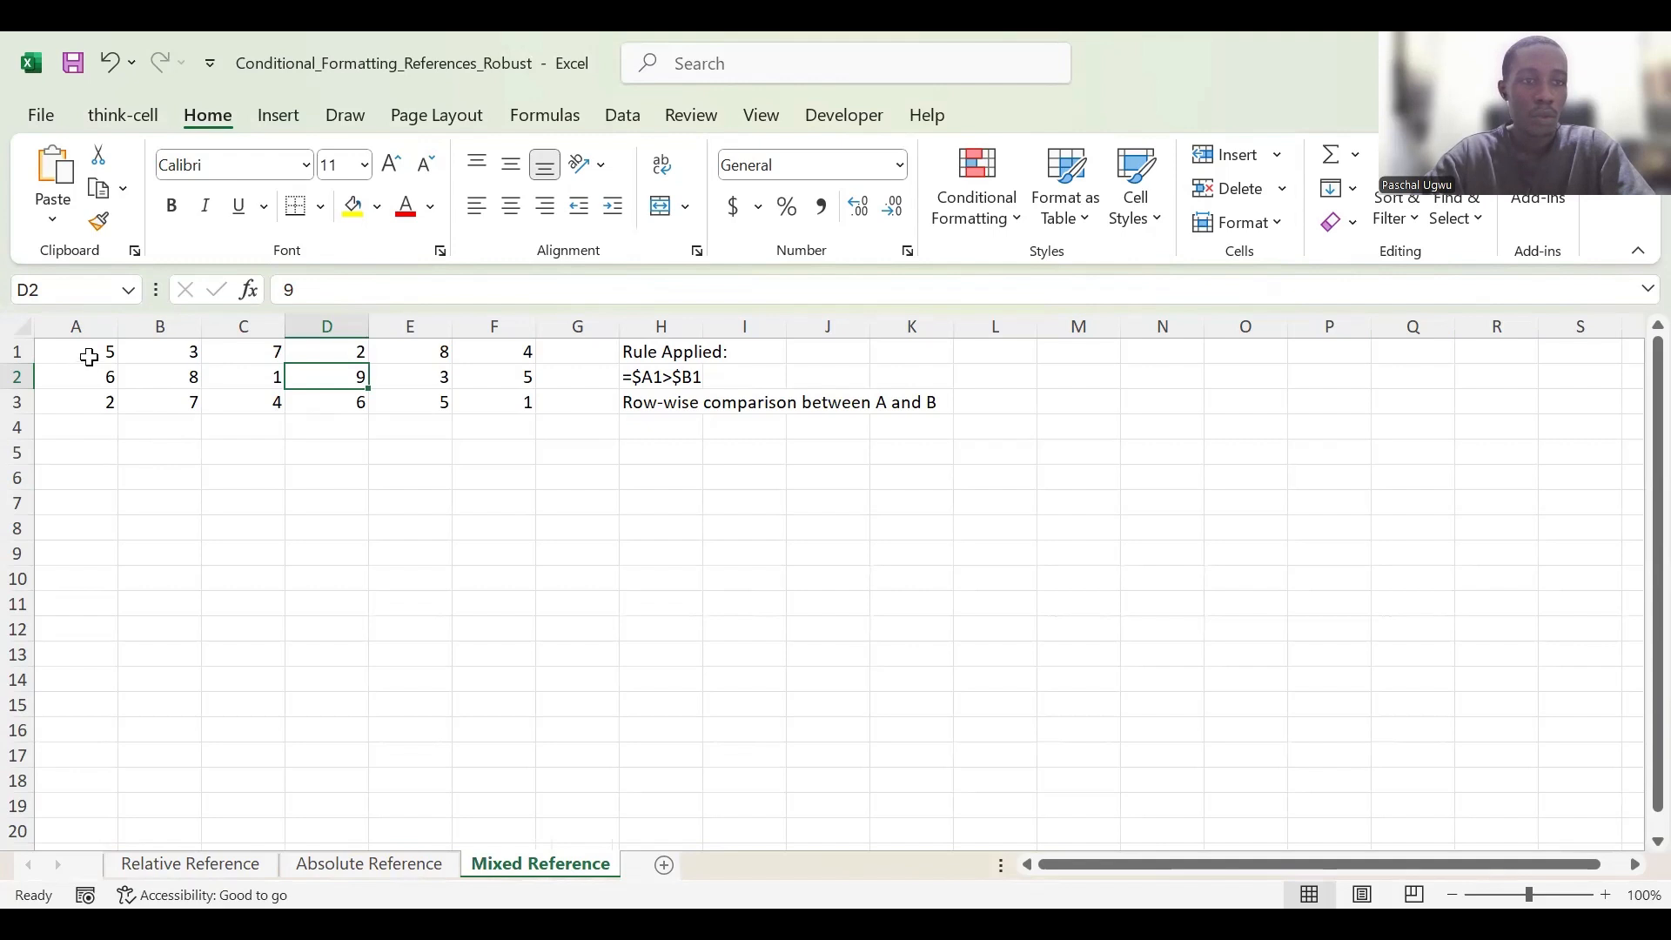
left_click_drag(83, 359, 516, 401)
left_click(1007, 235)
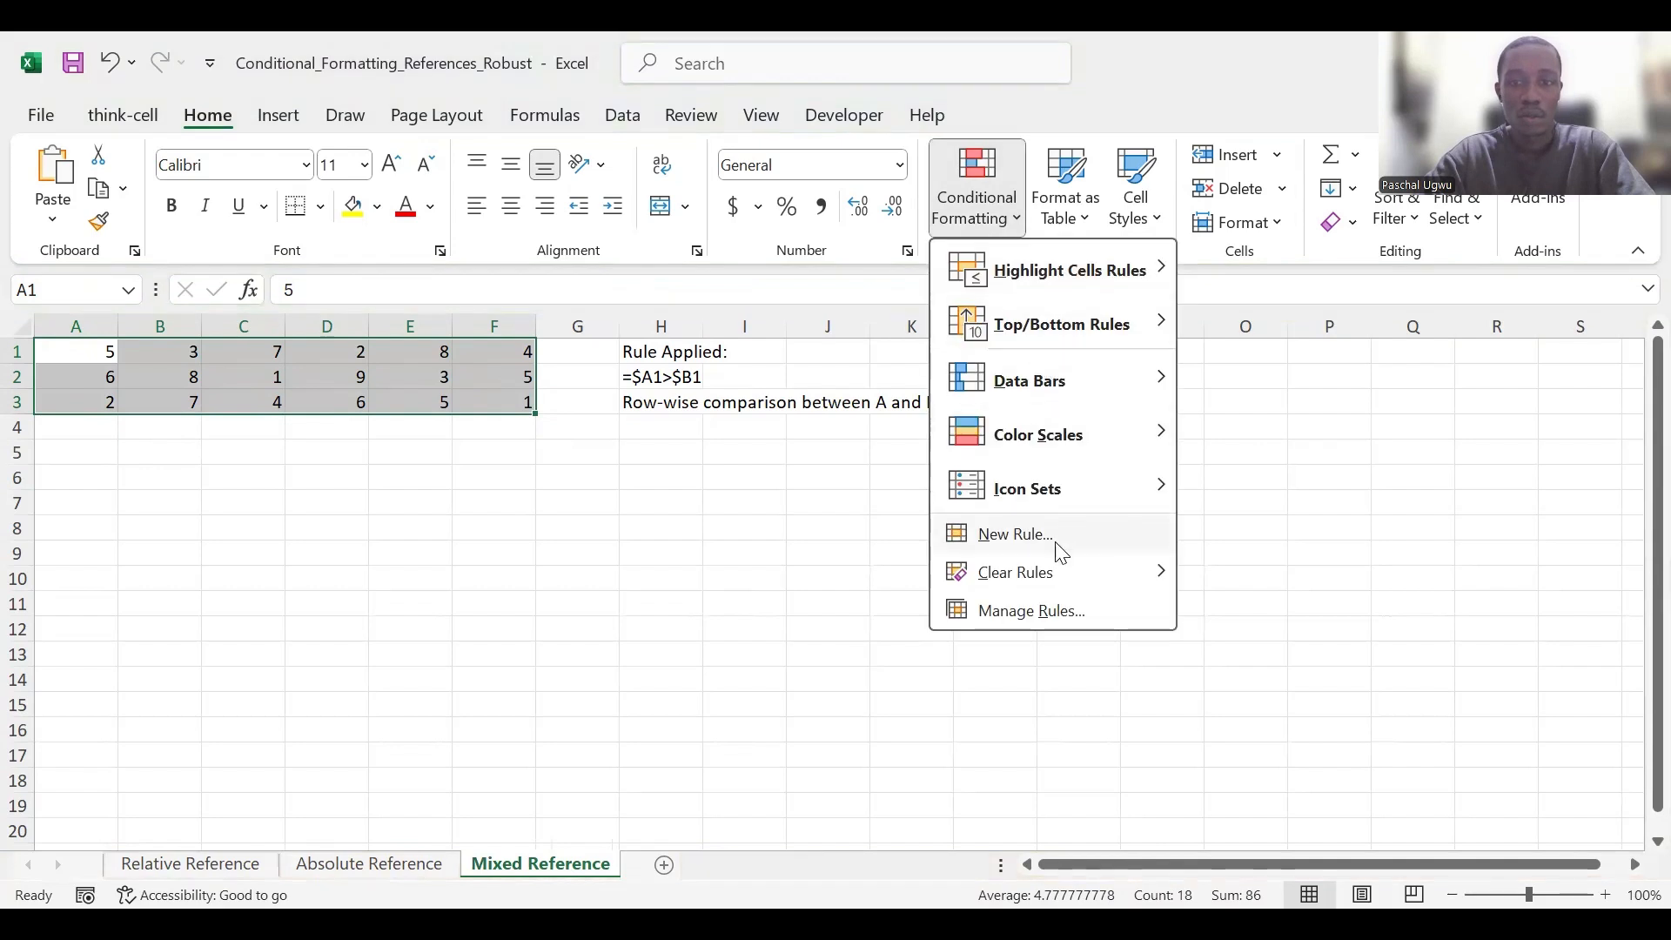
left_click(1057, 534)
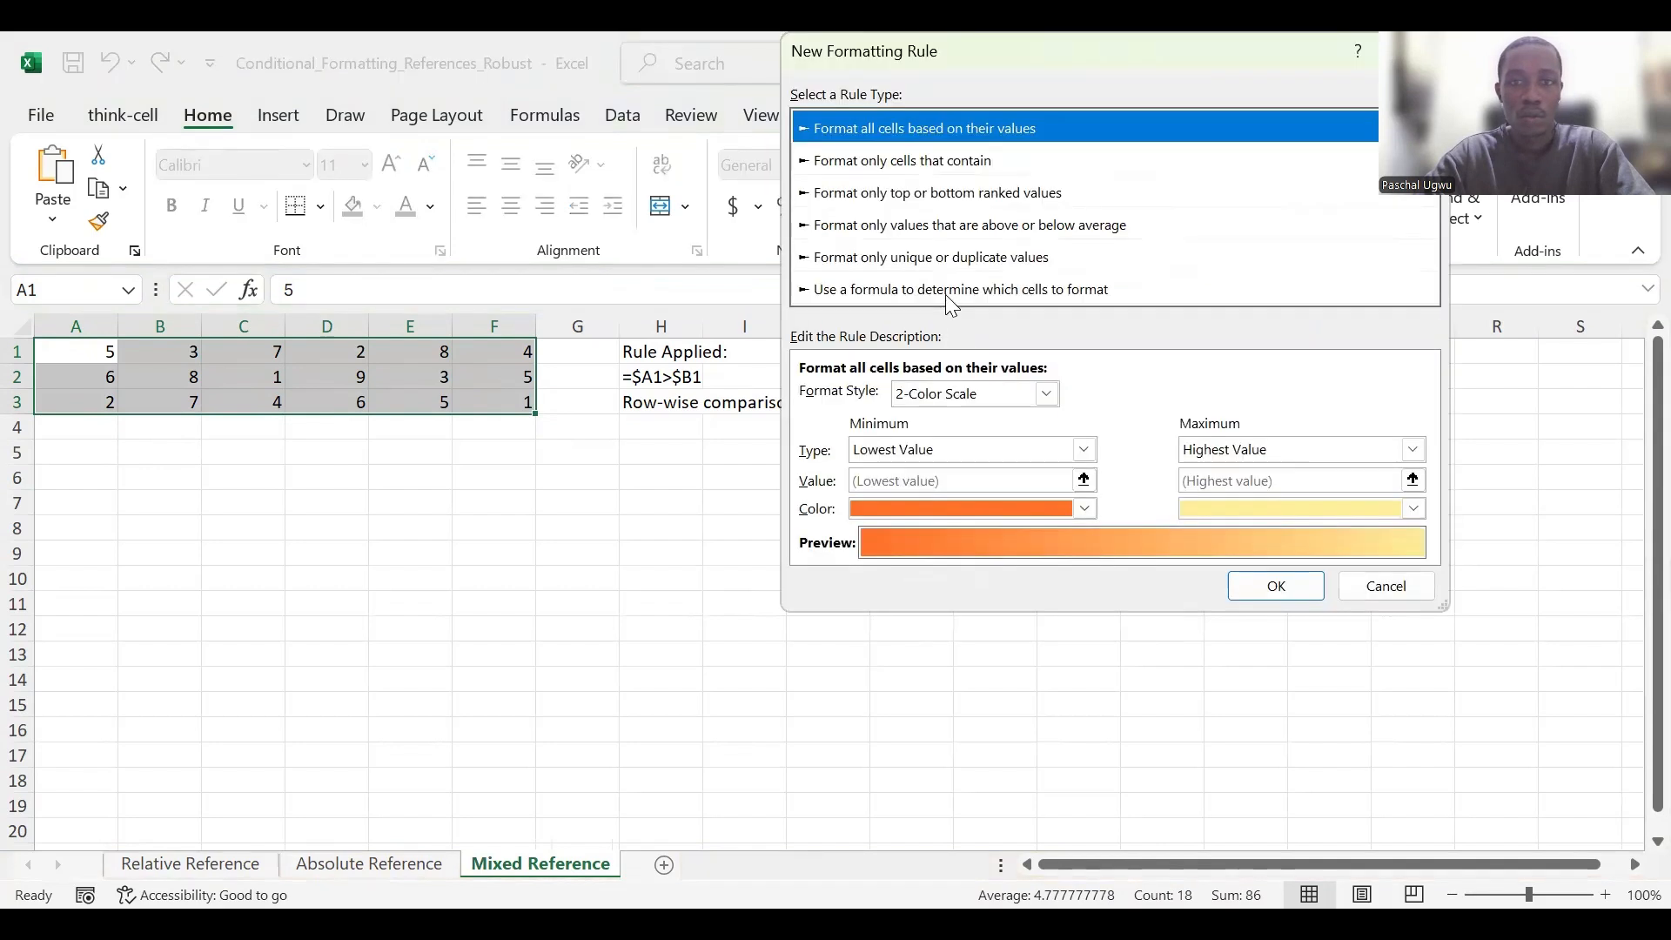
left_click(945, 289)
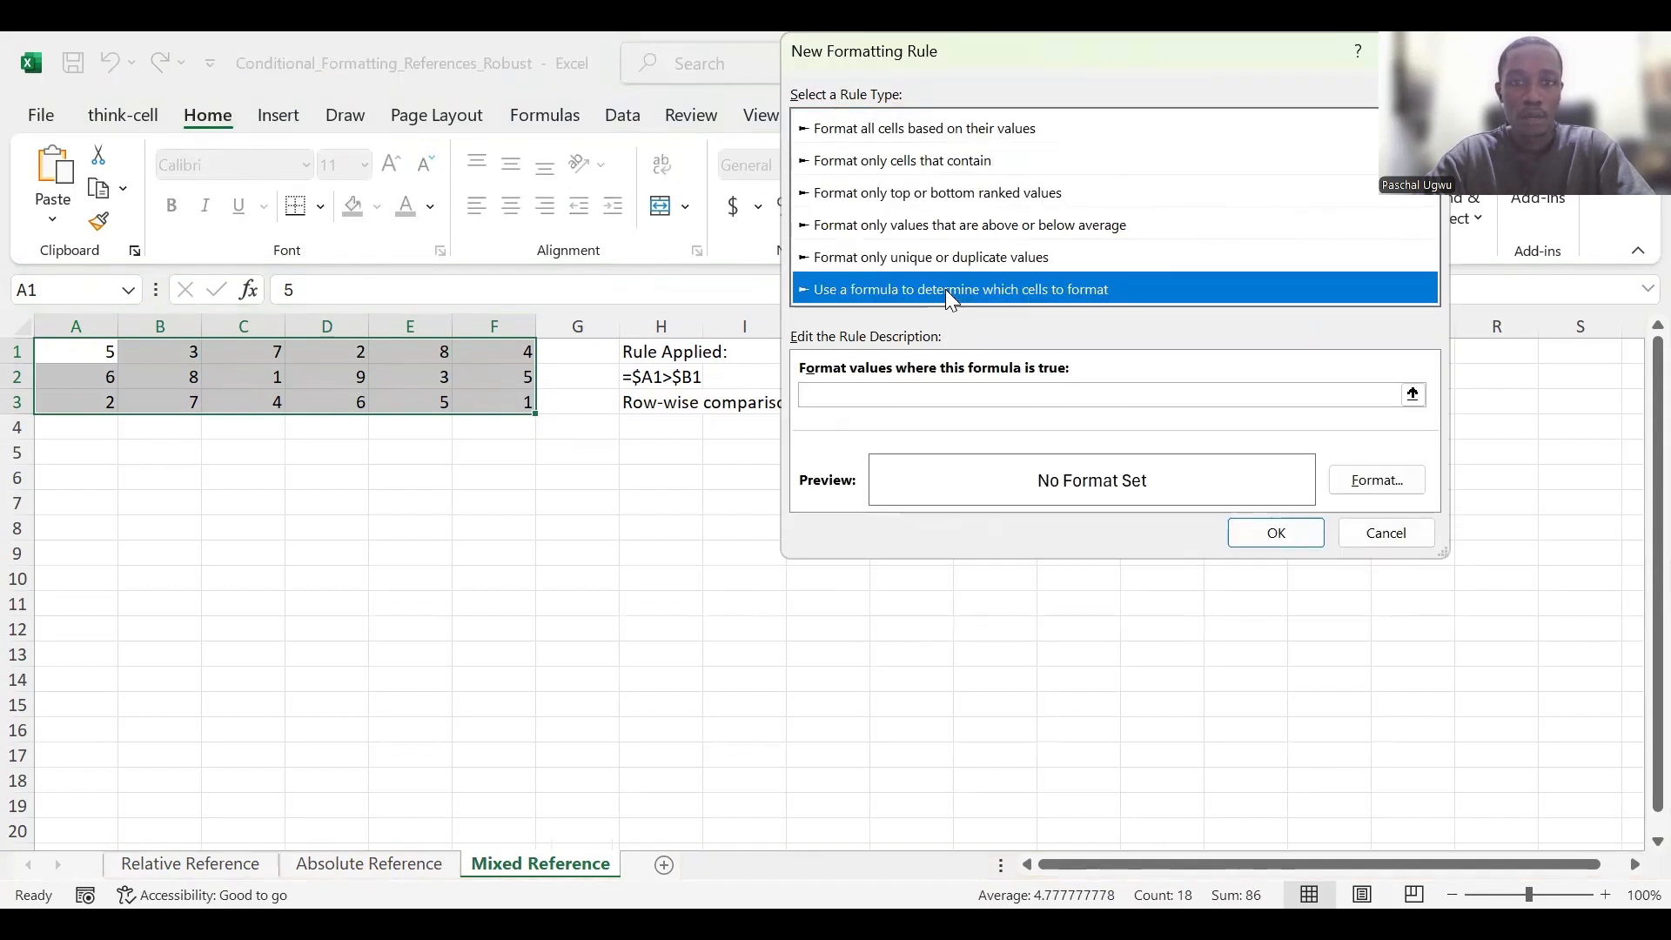
left_click(934, 393)
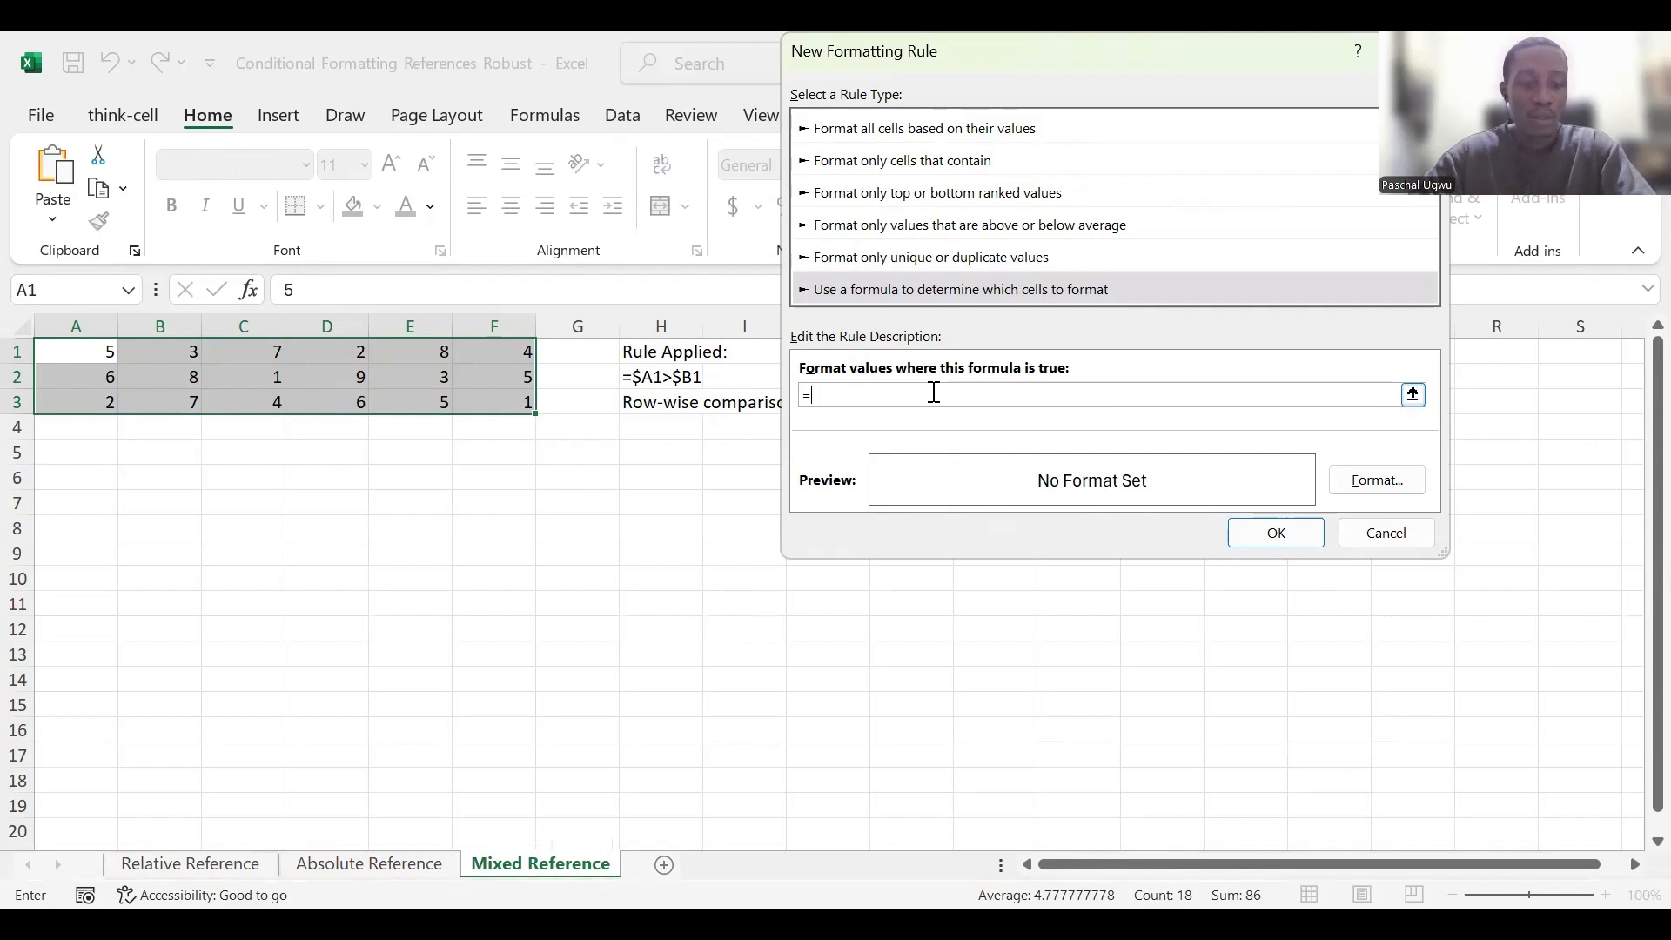
type("A")
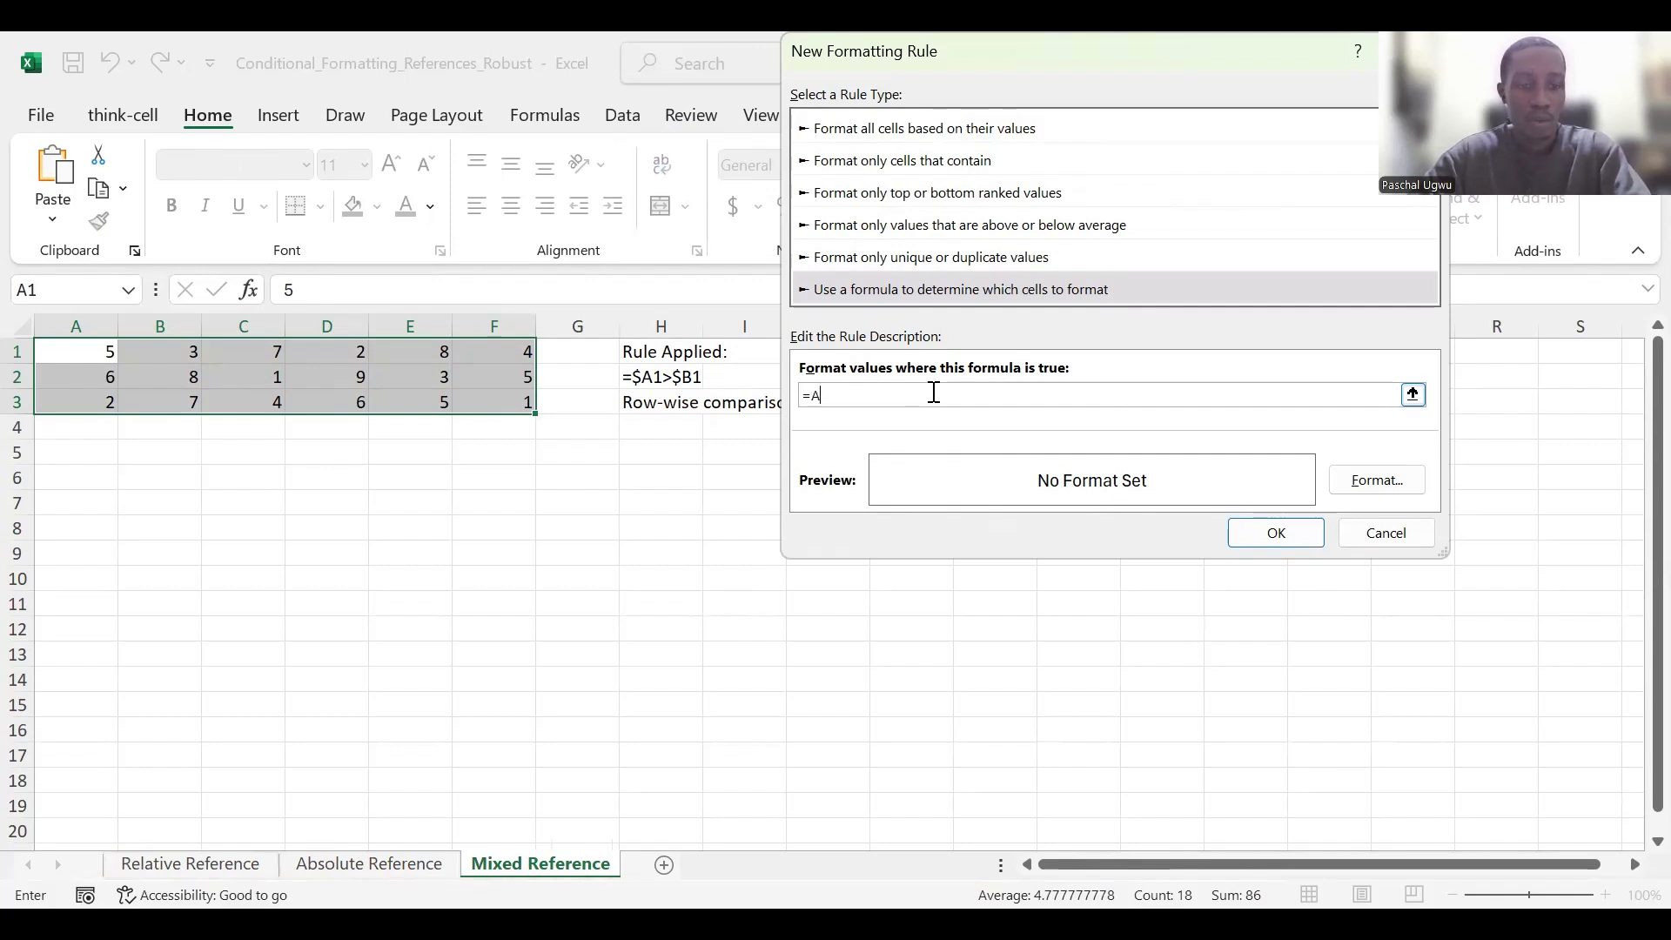
type("1")
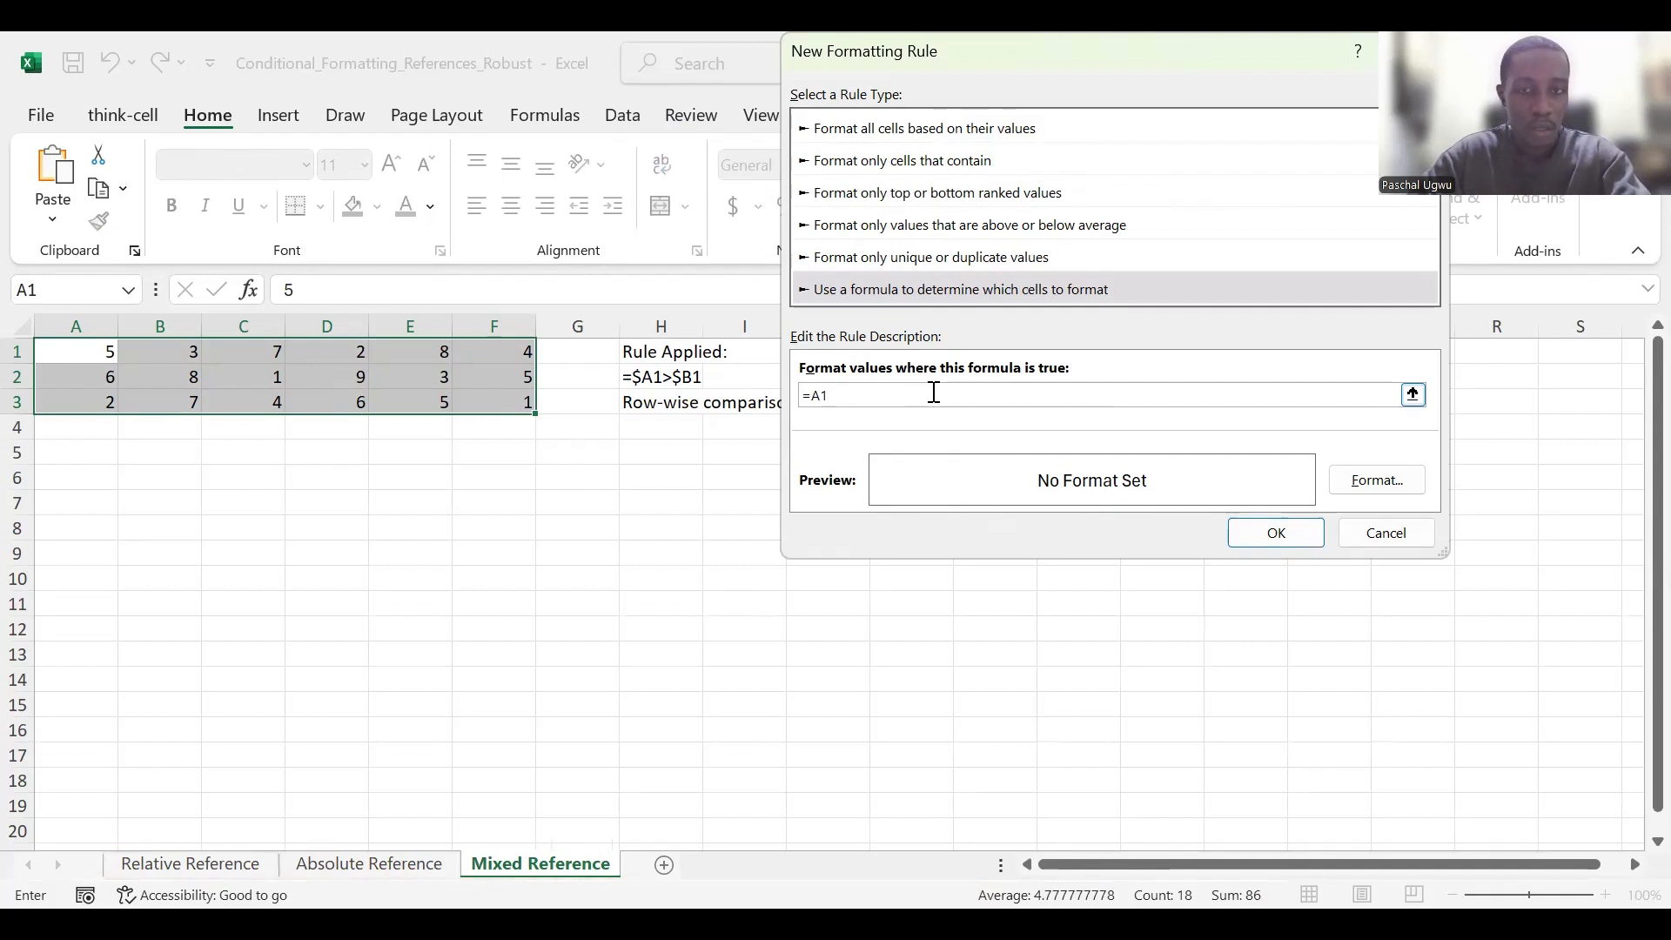
key("F4")
key("F4")
type(">")
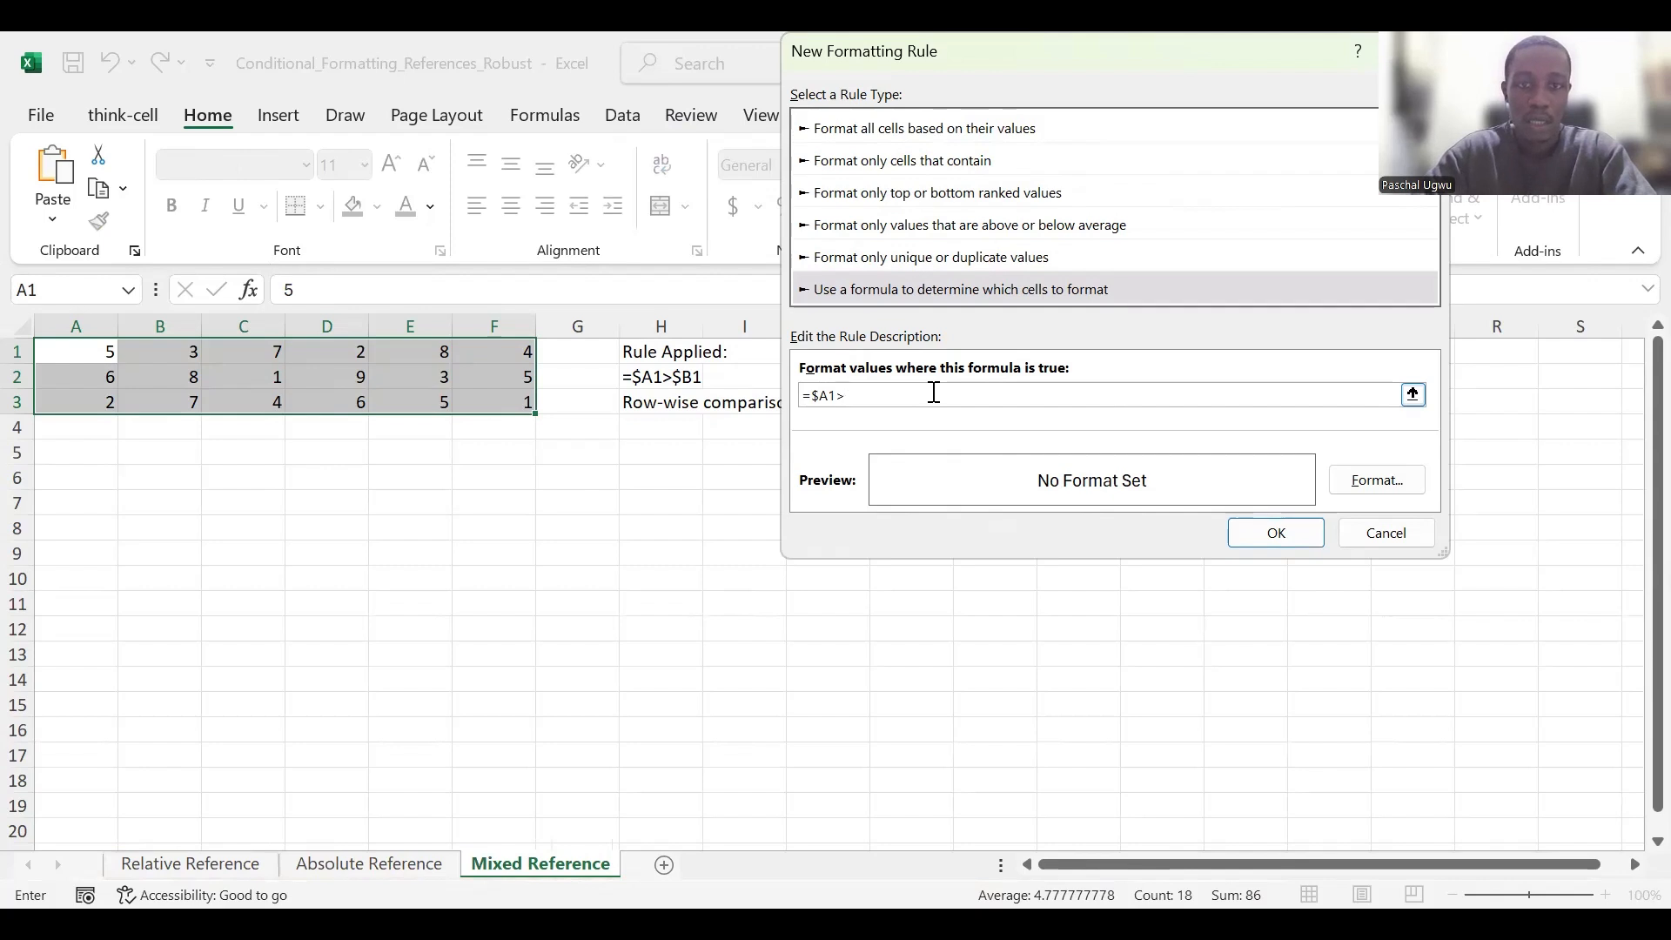
type("B1")
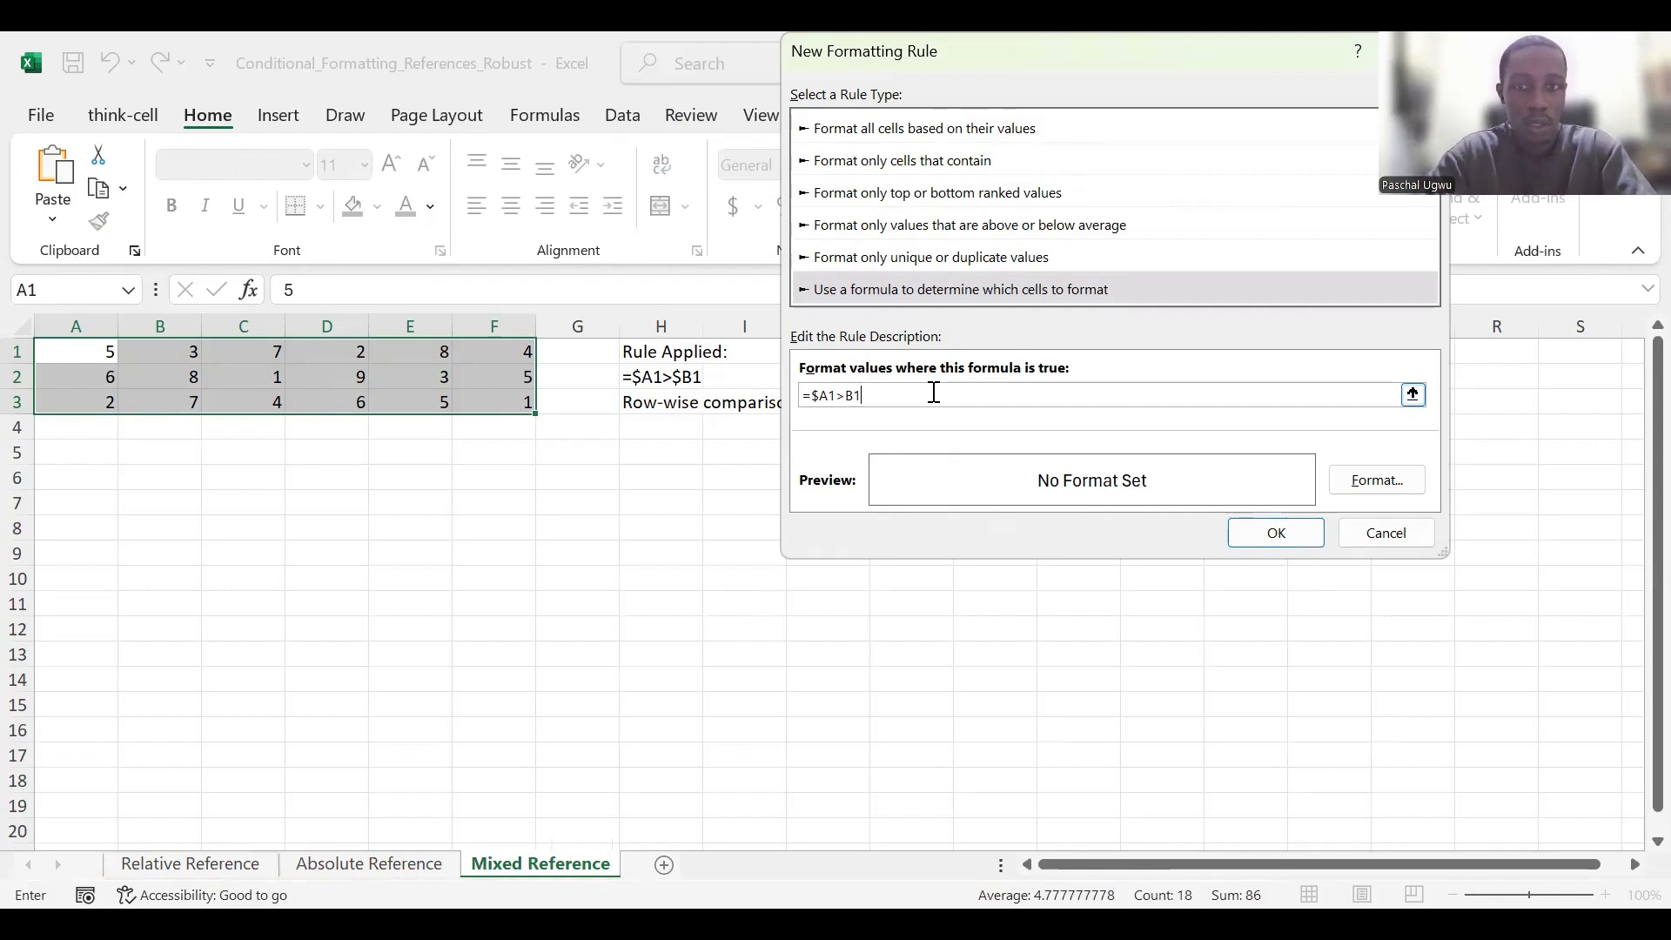
key("F4")
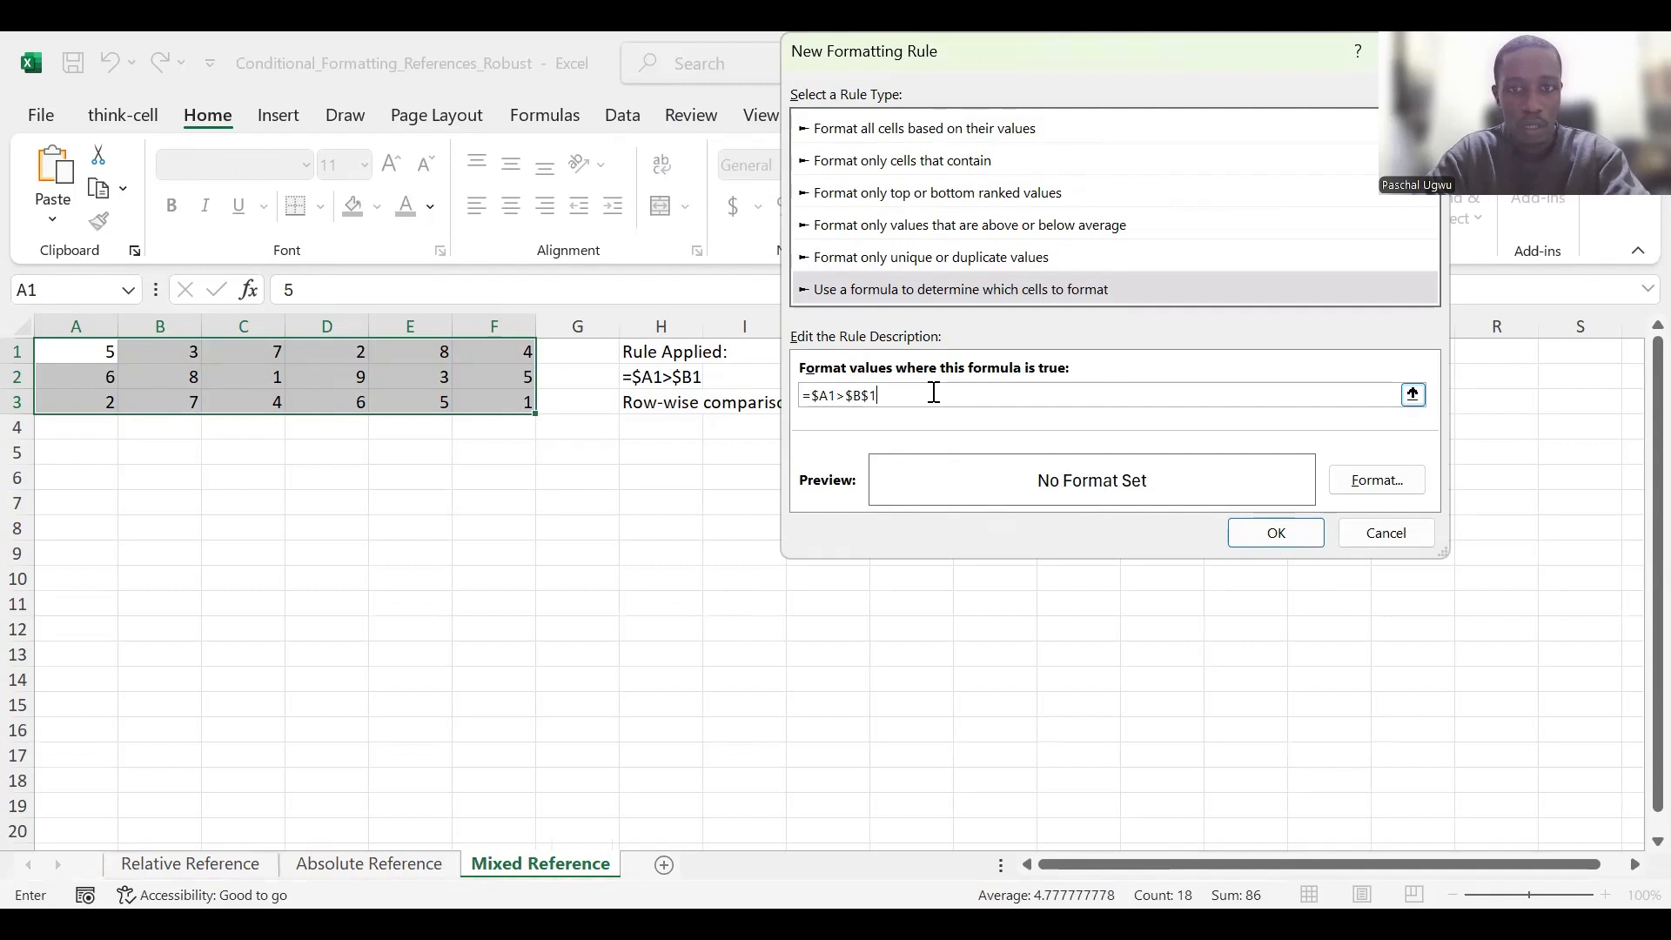
key("F4")
key("F4")
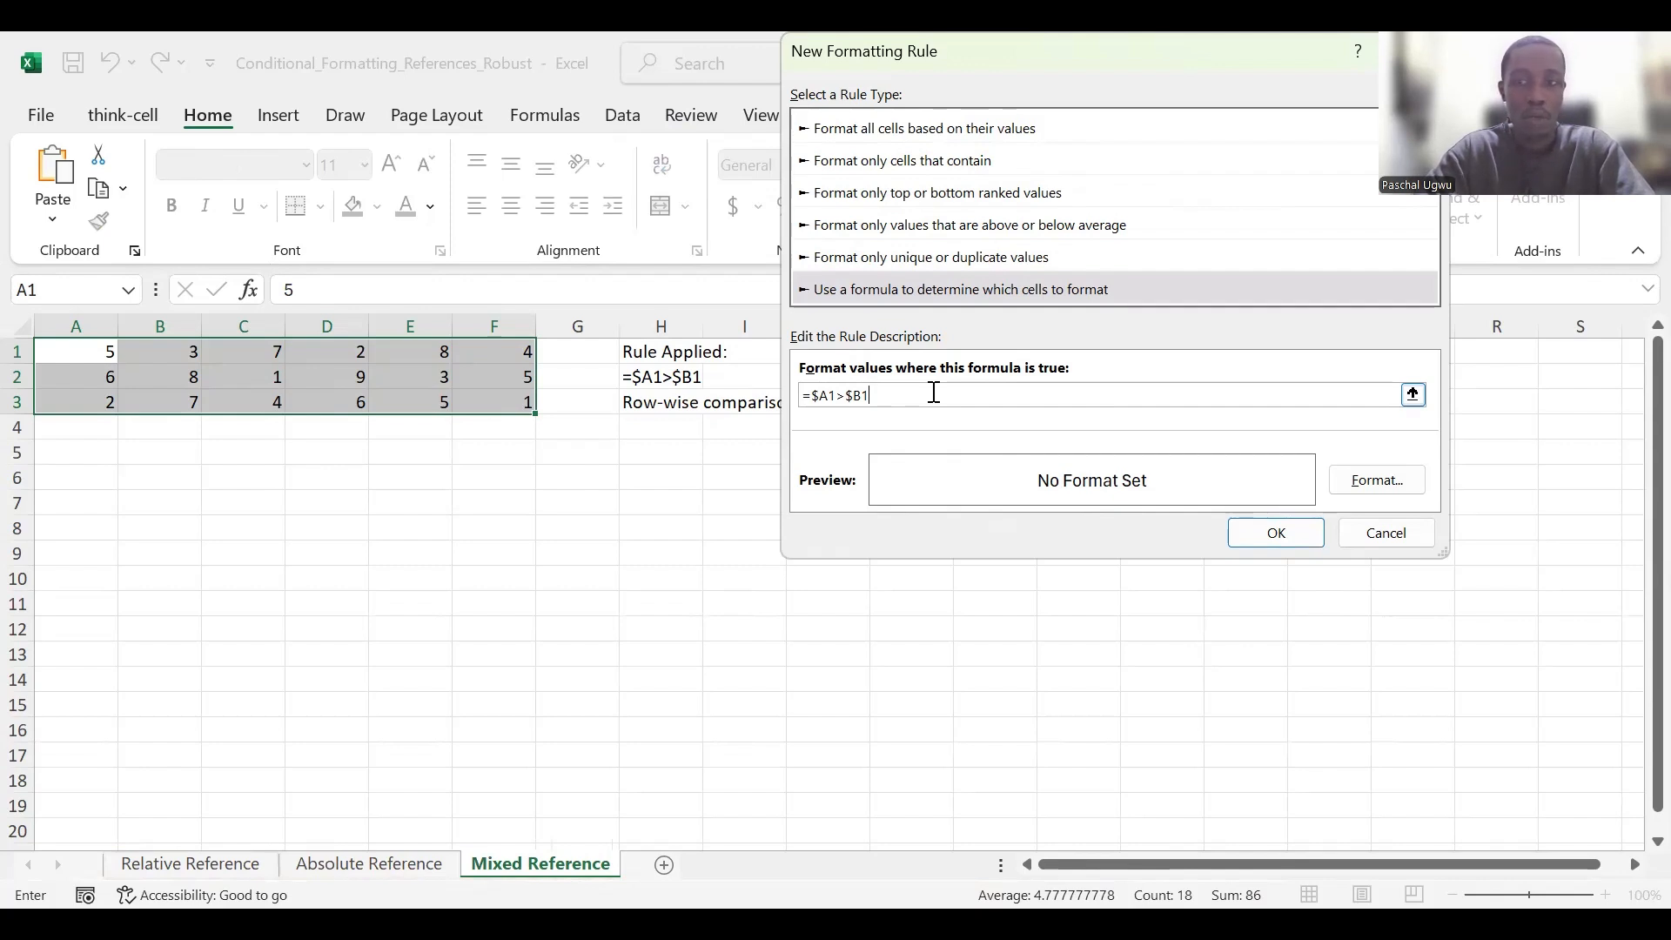
Step: Give the =$A1>$B1 rule a light blue fill and apply it to the range
left_click(1384, 489)
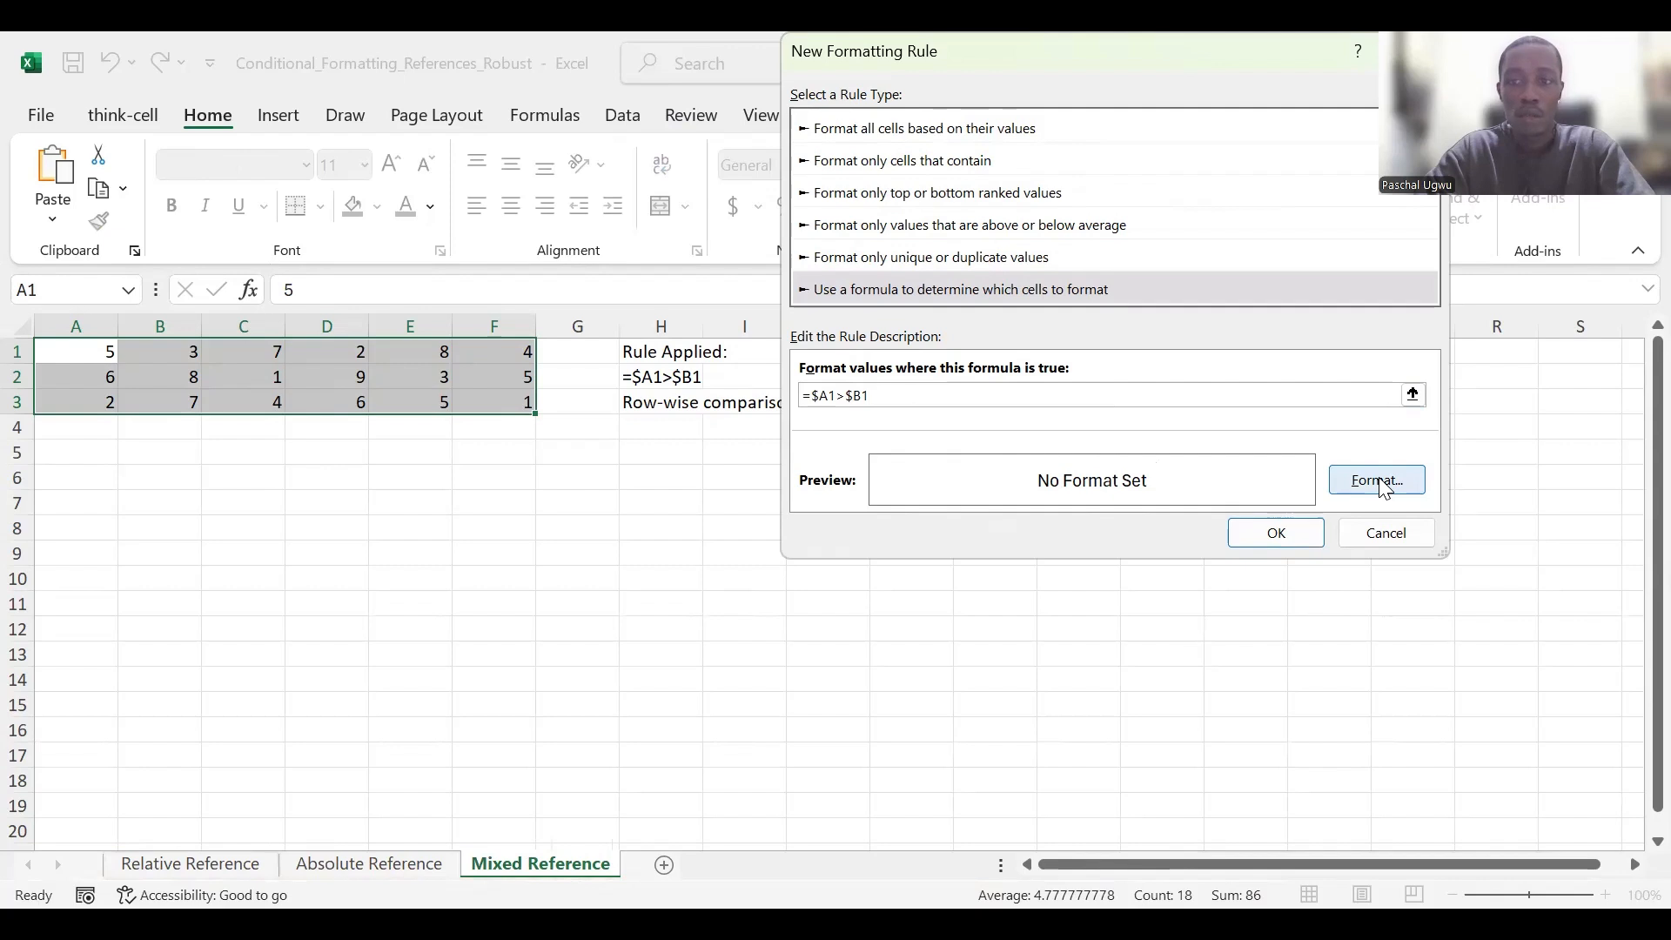
left_click(964, 339)
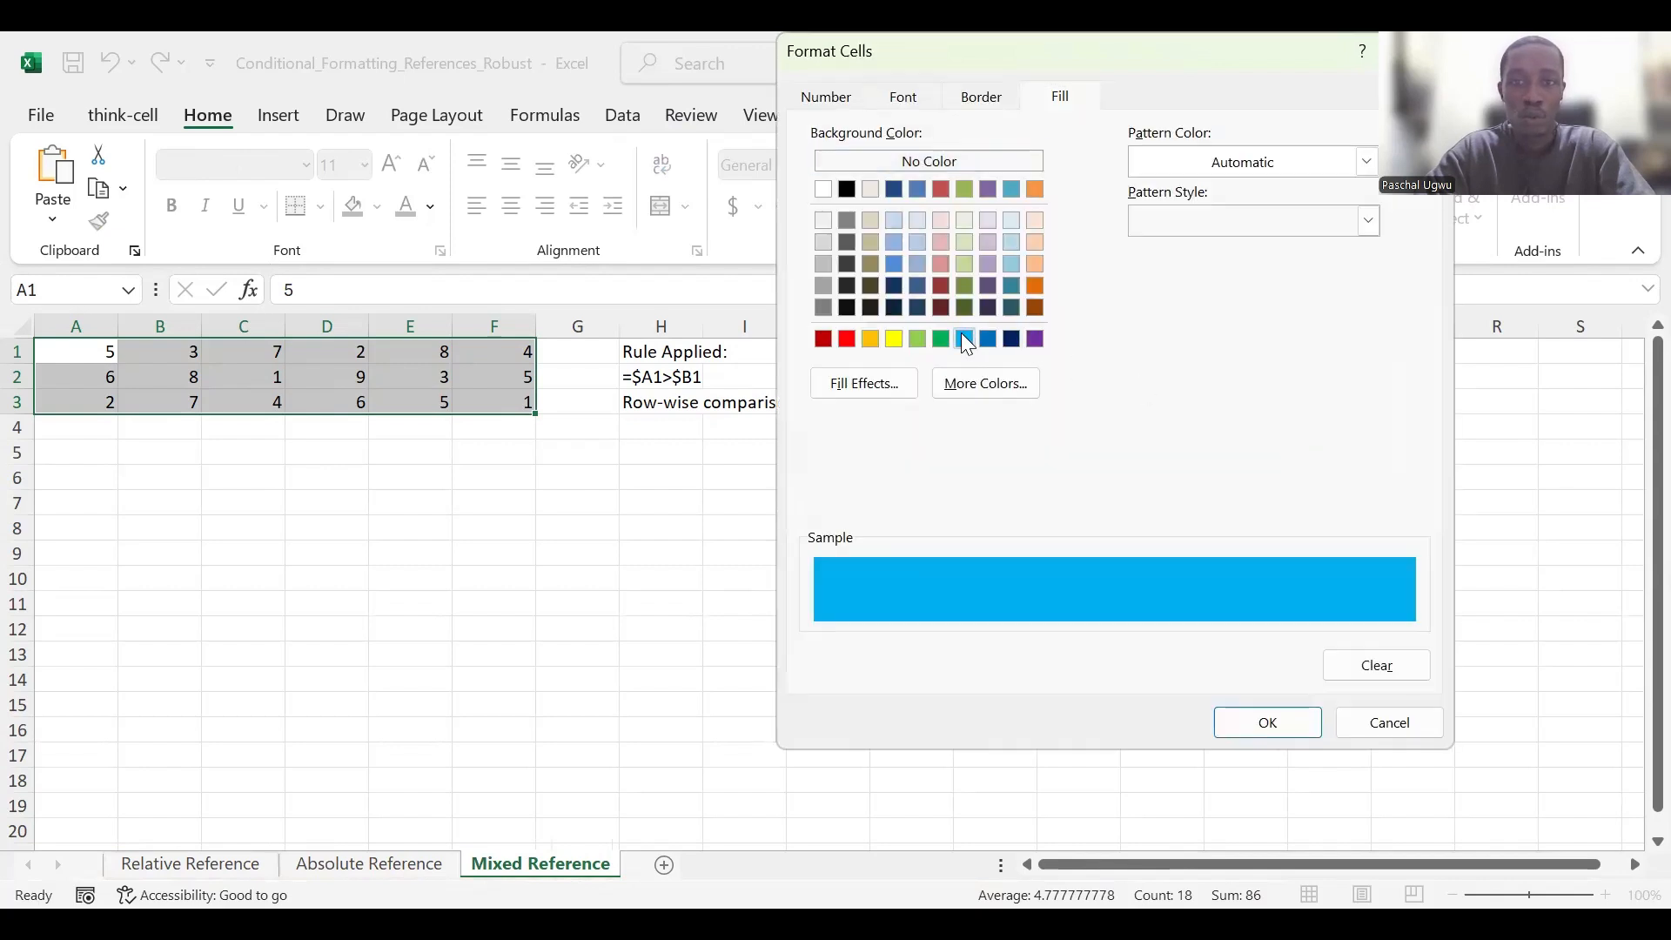
left_click(1272, 715)
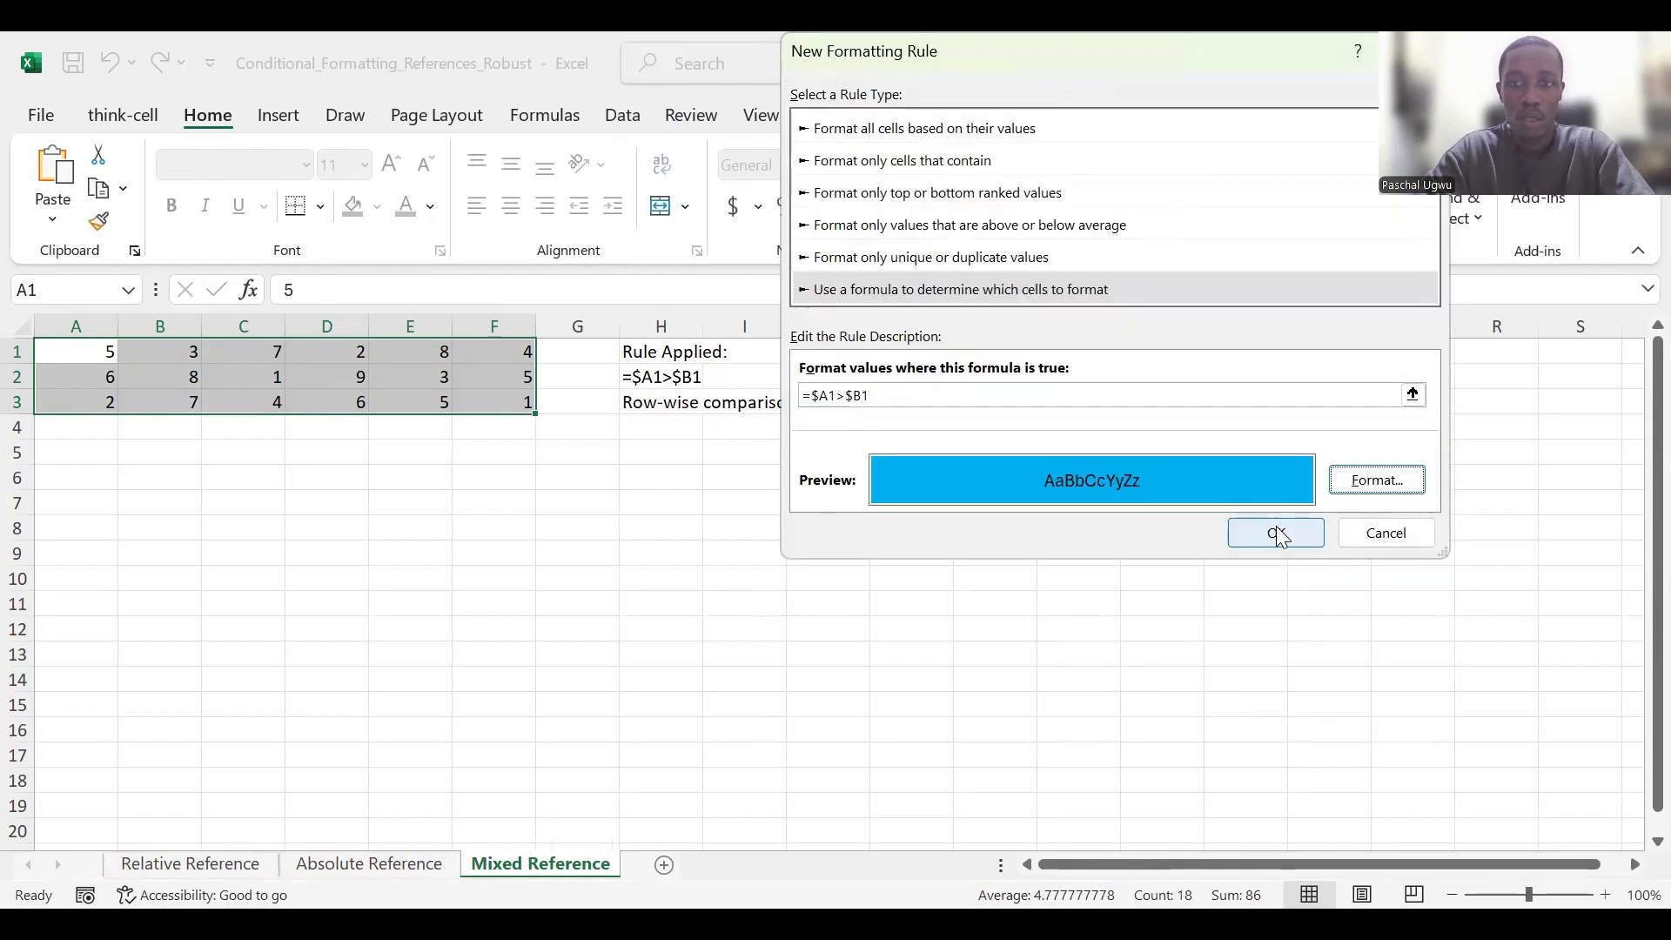
left_click(1277, 531)
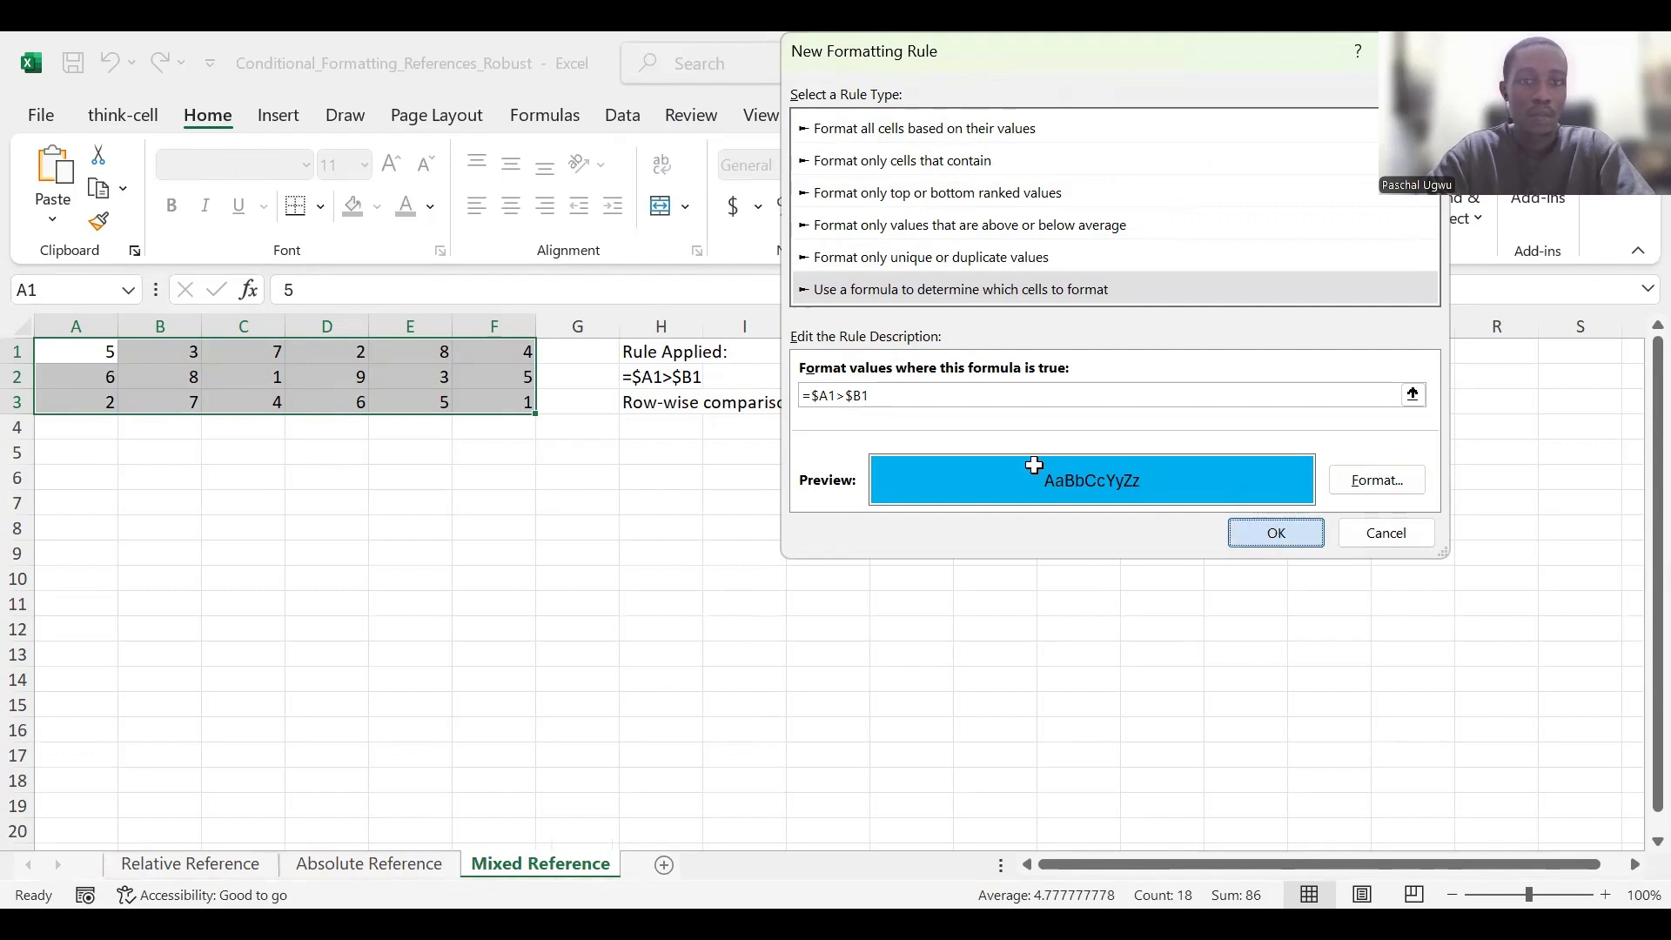
key("Return")
left_click(387, 376)
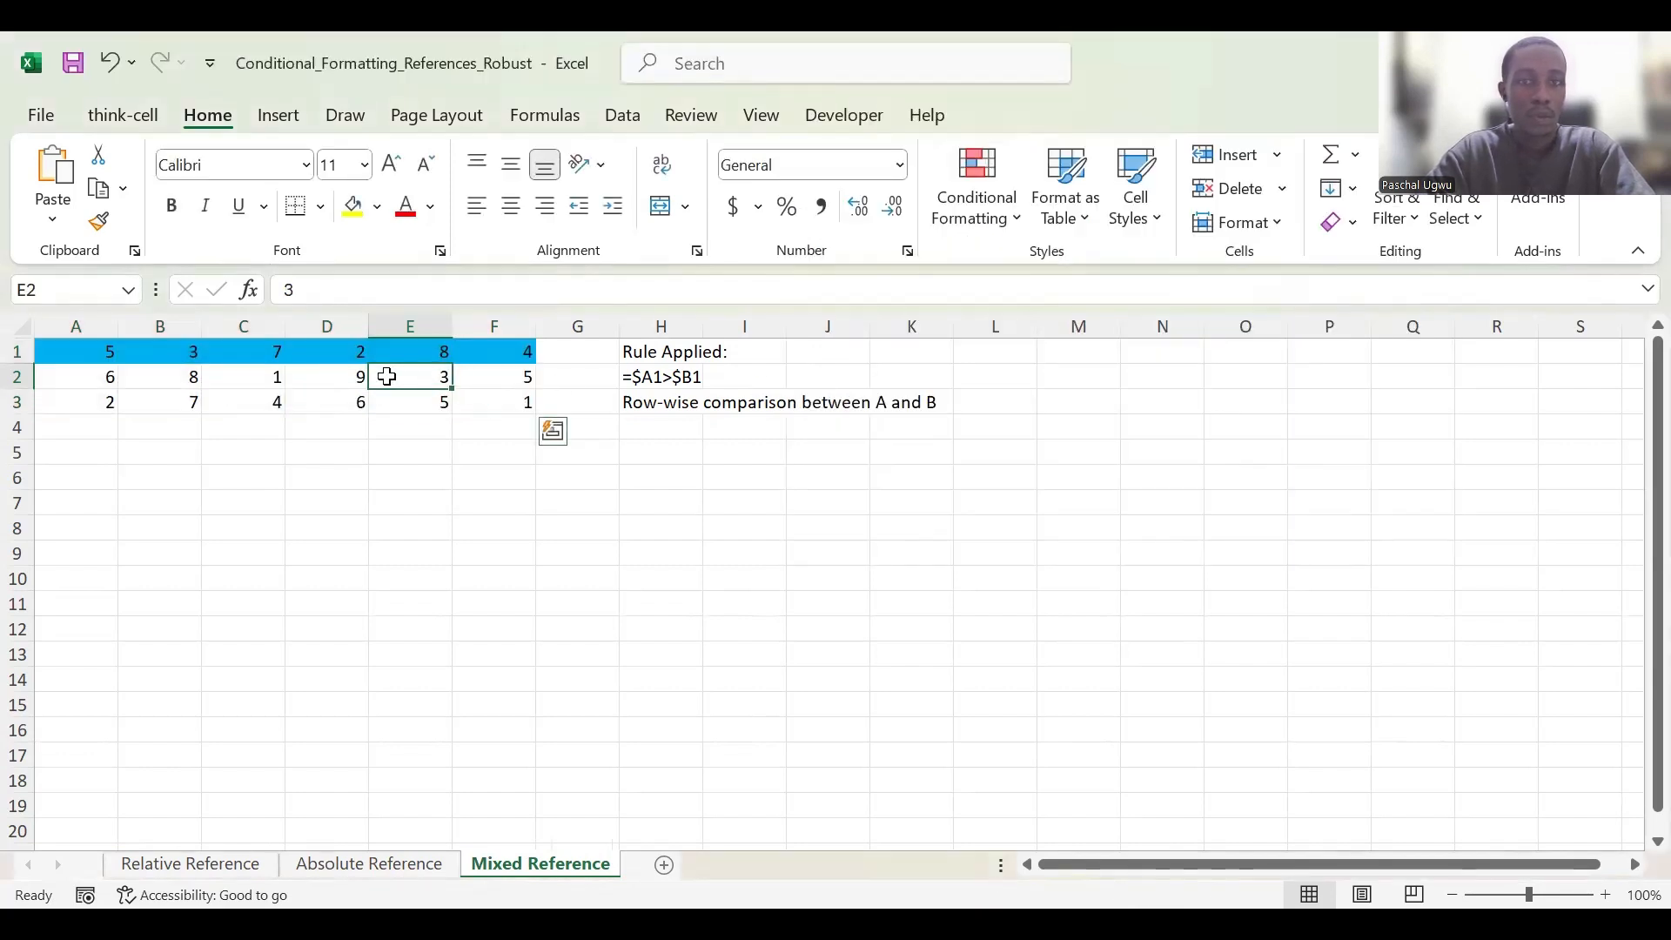